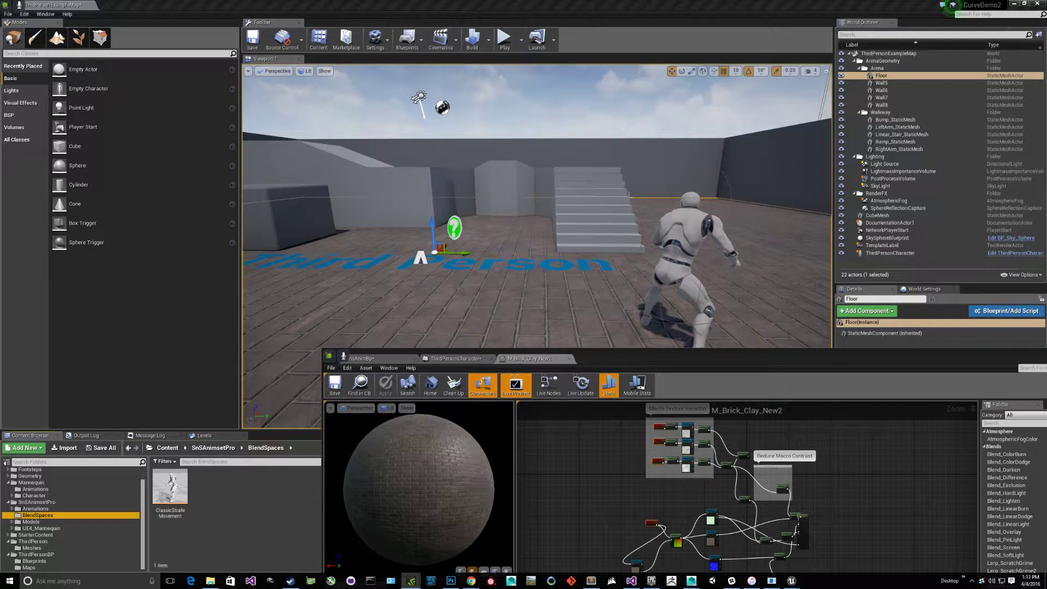
Open the ClassicStrafeMovement blend space and review the movement input nodes in the ThirdPersonCharacter event graph.
{"action": "left_click_drag", "start_coordinate": [756, 359], "coordinate": [708, 408]}
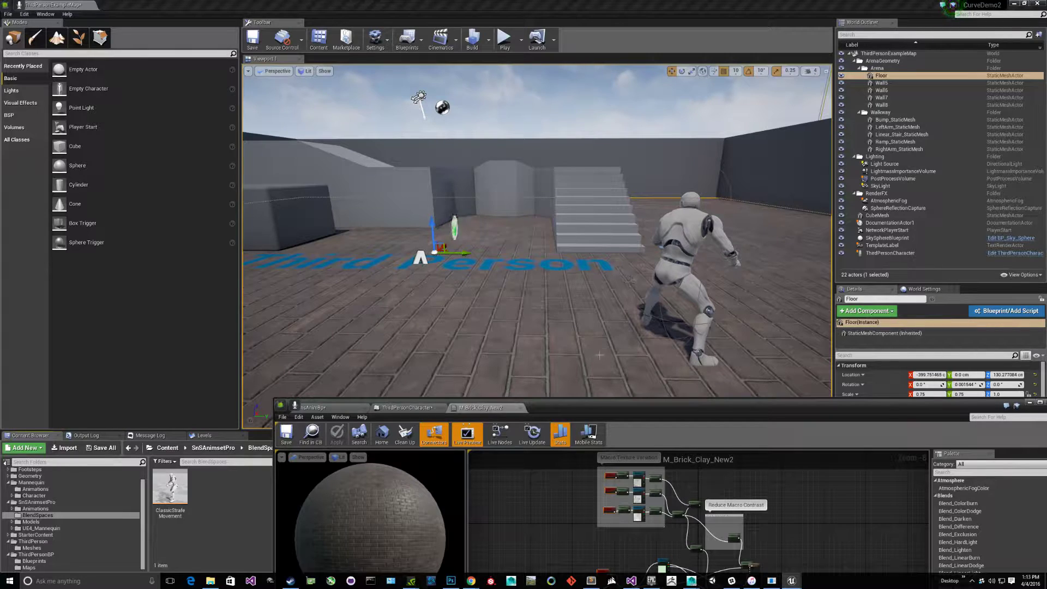
{"action": "left_click_drag", "start_coordinate": [605, 408], "coordinate": [631, 408]}
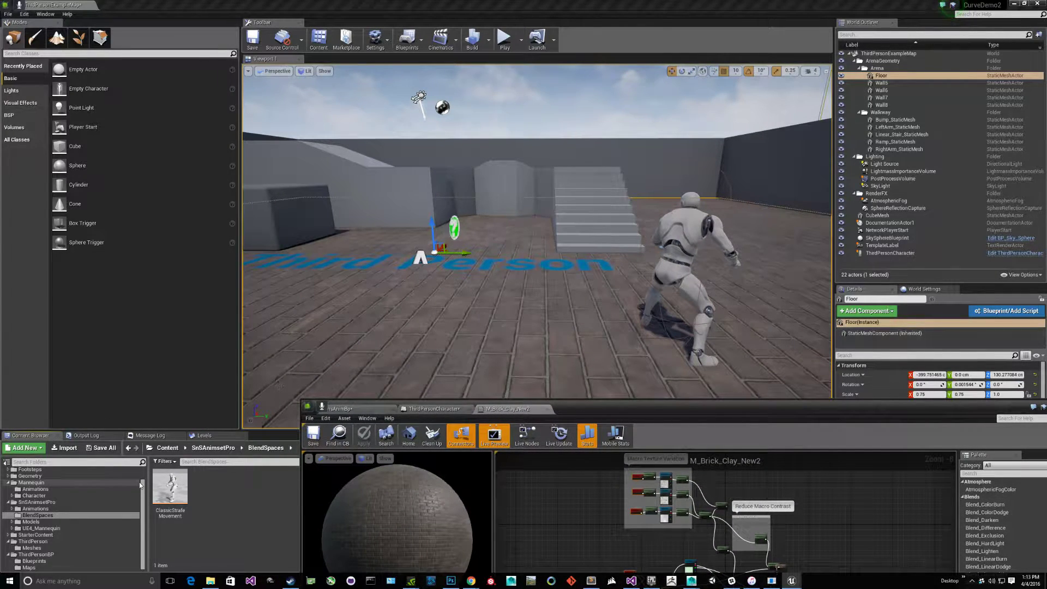
{"action": "double_click", "coordinate": [166, 491]}
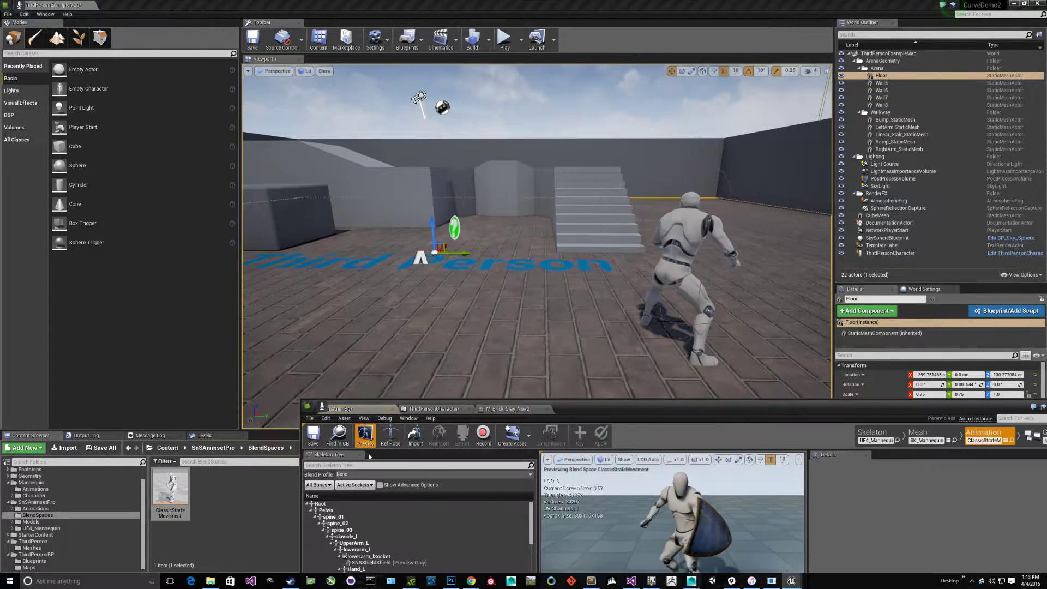
{"action": "left_click_drag", "start_coordinate": [600, 411], "coordinate": [344, 128]}
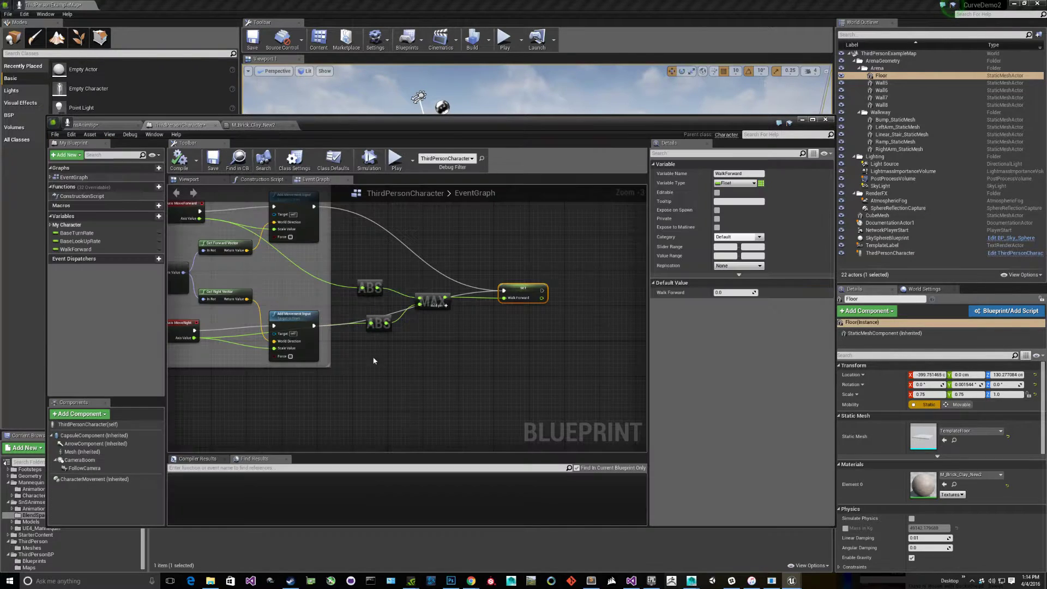
{"action": "right_click_drag", "start_coordinate": [374, 360], "coordinate": [479, 390]}
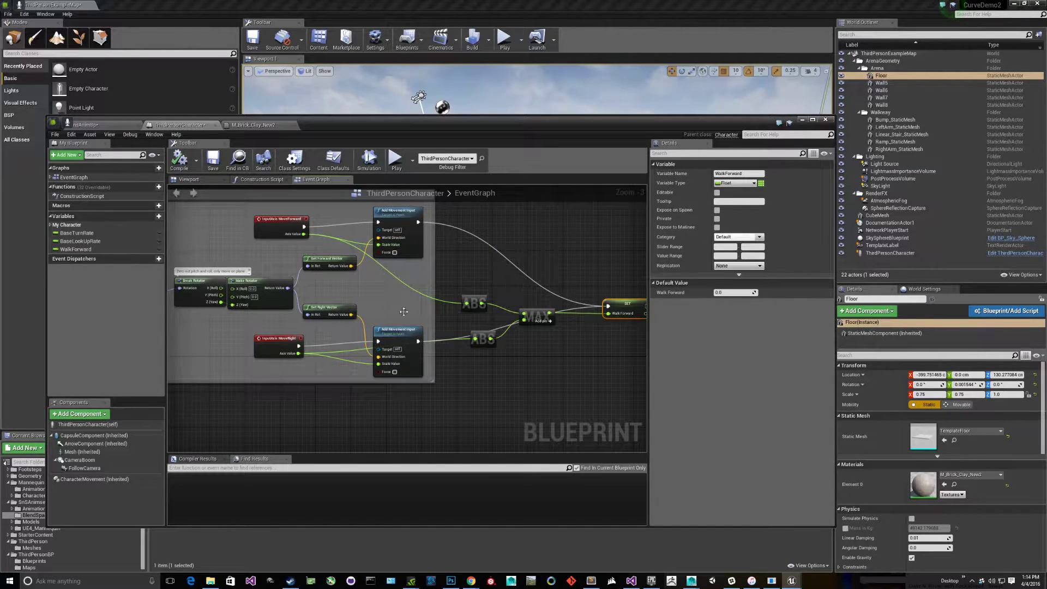
{"action": "right_click_drag", "start_coordinate": [440, 280], "coordinate": [380, 283]}
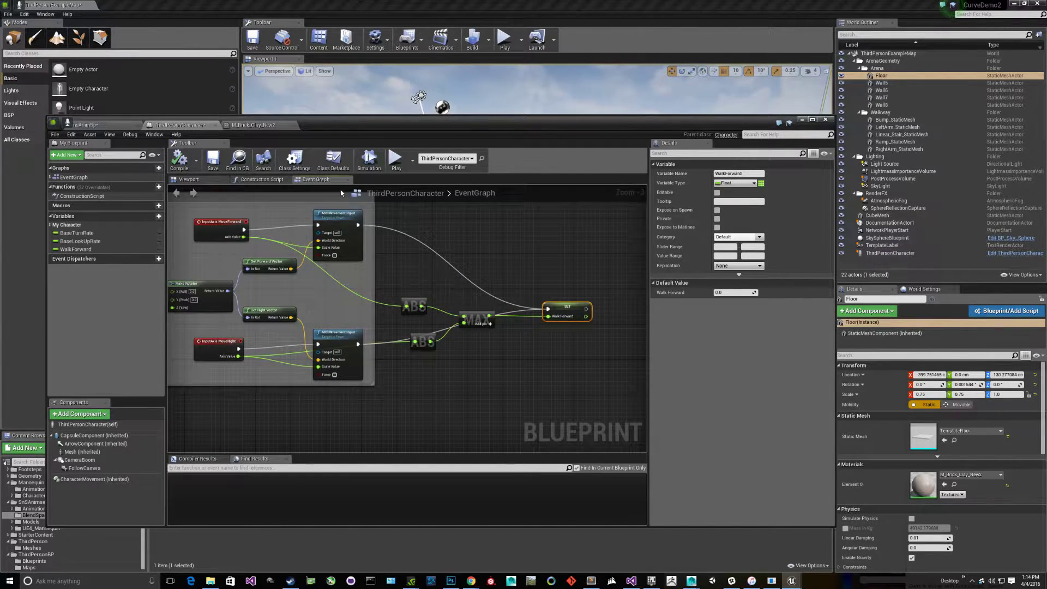
Play-test the level by running the character forward and sideways, and stop the session.
{"action": "left_click_drag", "start_coordinate": [325, 120], "coordinate": [383, 428]}
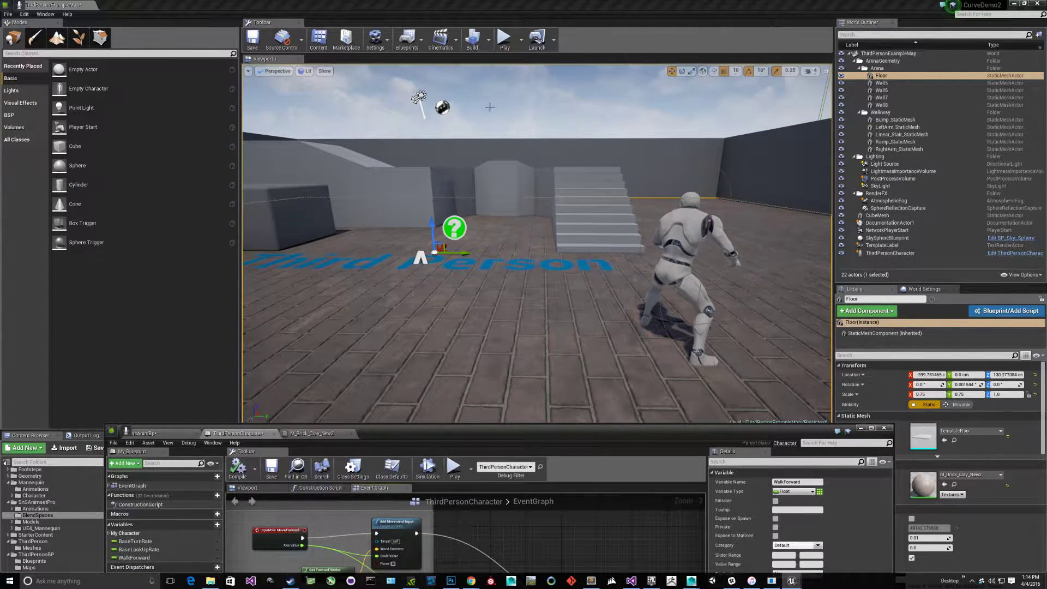
{"action": "left_click", "coordinate": [504, 40]}
{"action": "key", "text": "w"}
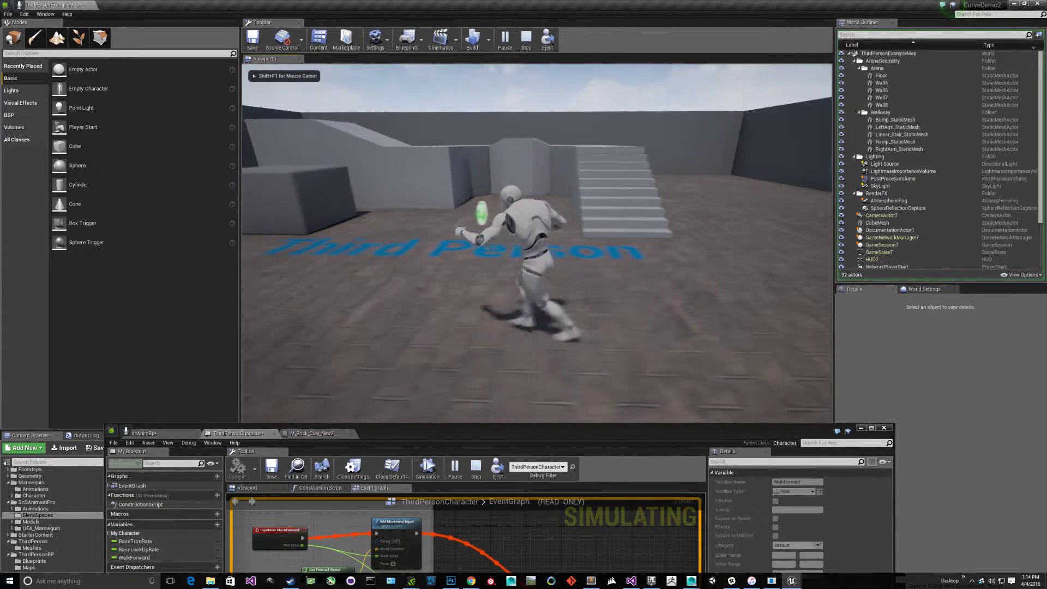
{"action": "key", "text": "d"}
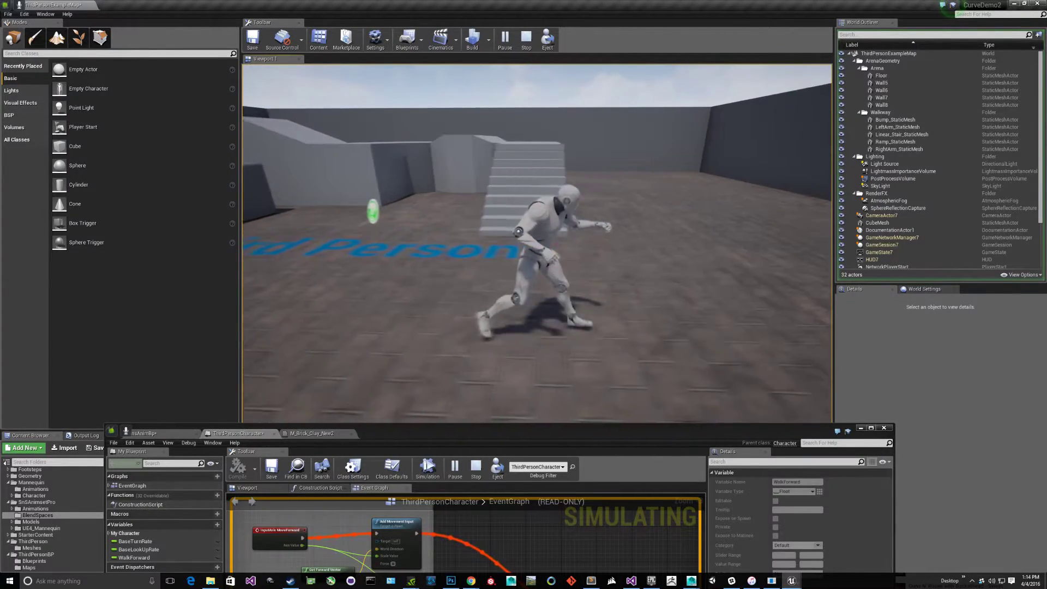
{"action": "key", "text": "a"}
{"action": "key", "text": "a"}
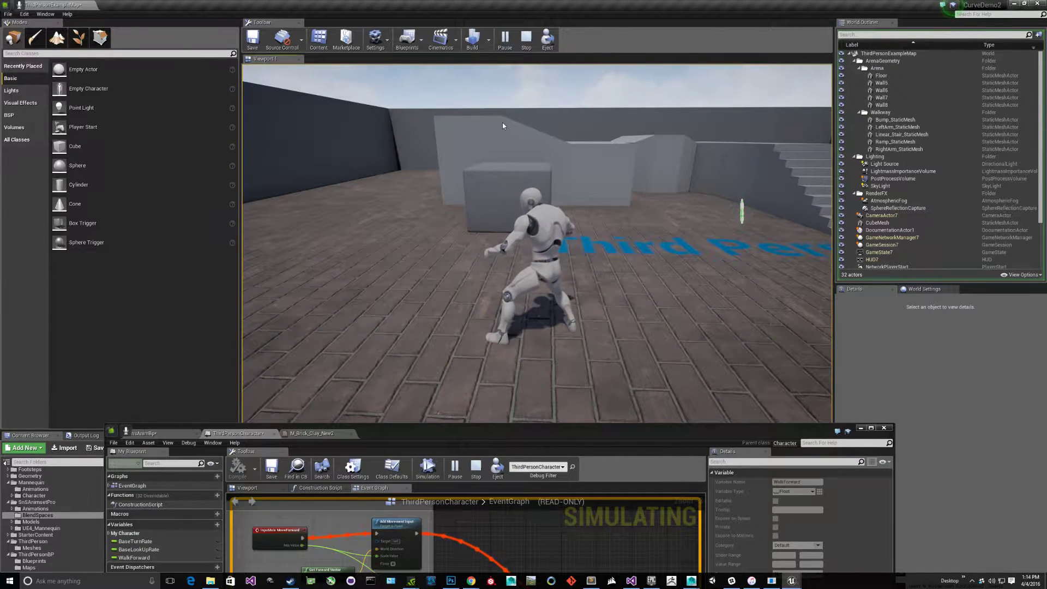
{"action": "key", "text": "Escape"}
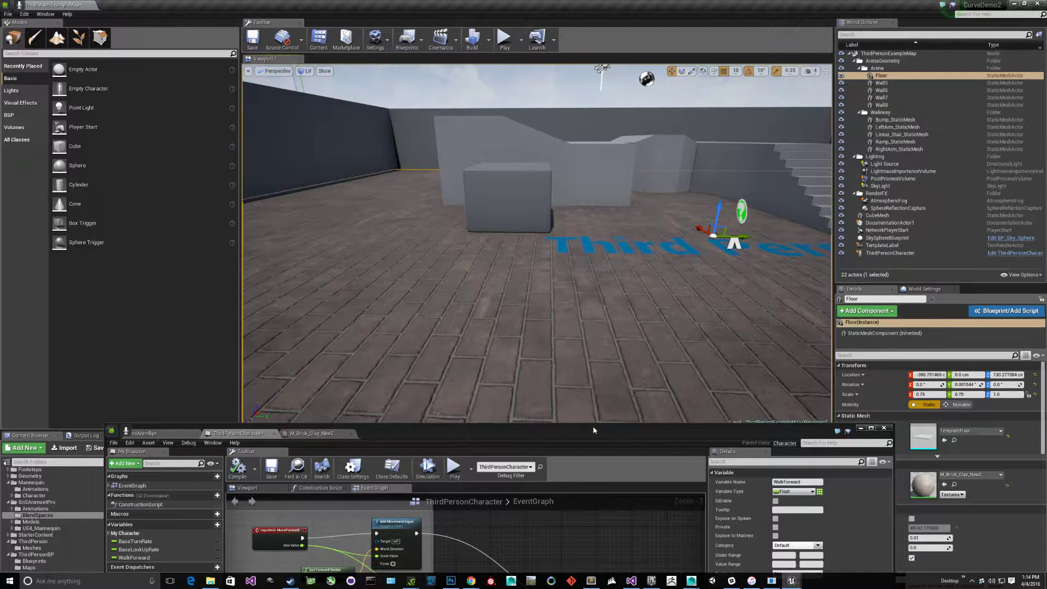
Move the SET Walk Forward node in the ThirdPersonCharacter event graph slightly farther away from the MAX node.
{"action": "left_click_drag", "start_coordinate": [594, 430], "coordinate": [567, 143]}
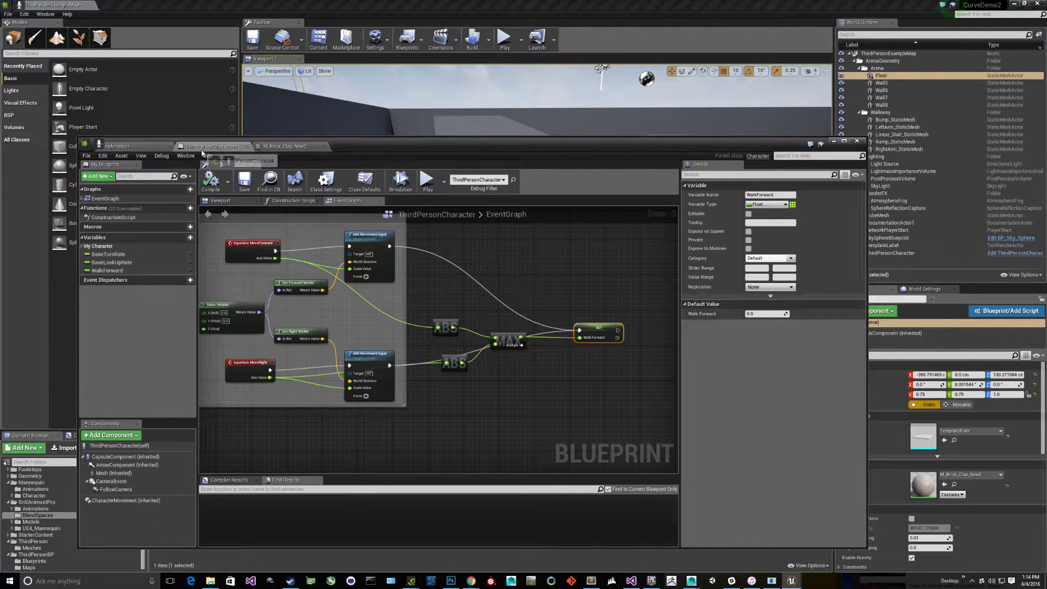
{"action": "right_click_drag", "start_coordinate": [523, 388], "coordinate": [456, 364]}
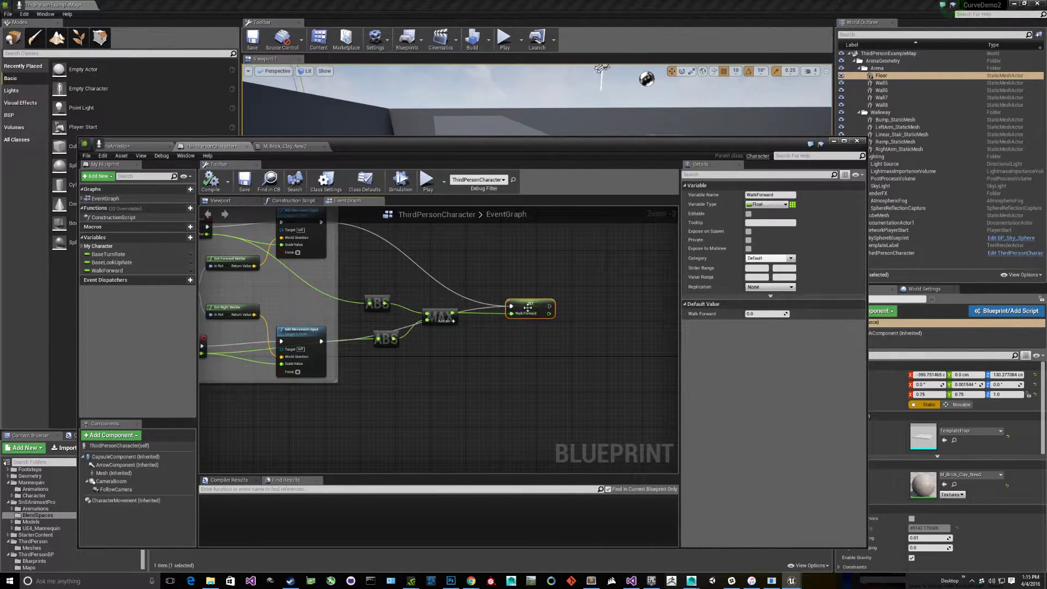
{"action": "left_click_drag", "start_coordinate": [533, 305], "coordinate": [559, 307]}
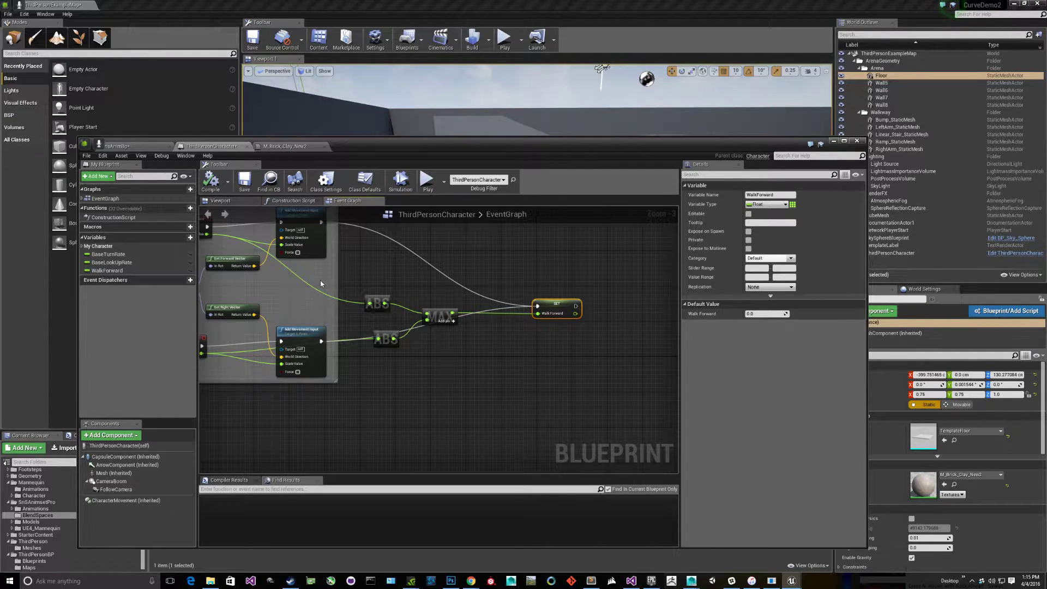
{"action": "right_click_drag", "start_coordinate": [321, 284], "coordinate": [375, 304]}
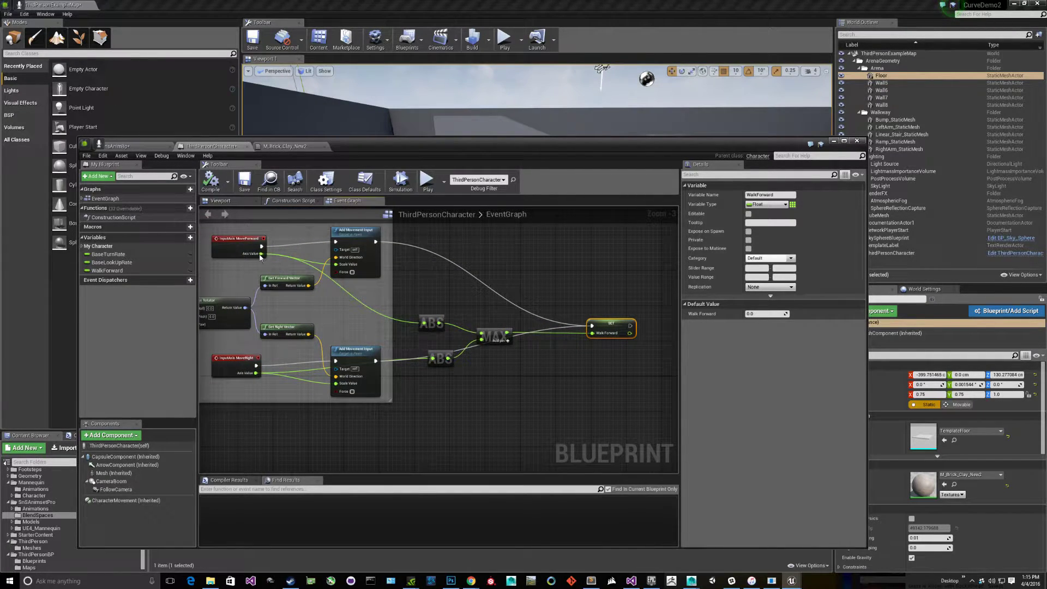
{"action": "mouse_move", "coordinate": [610, 335]}
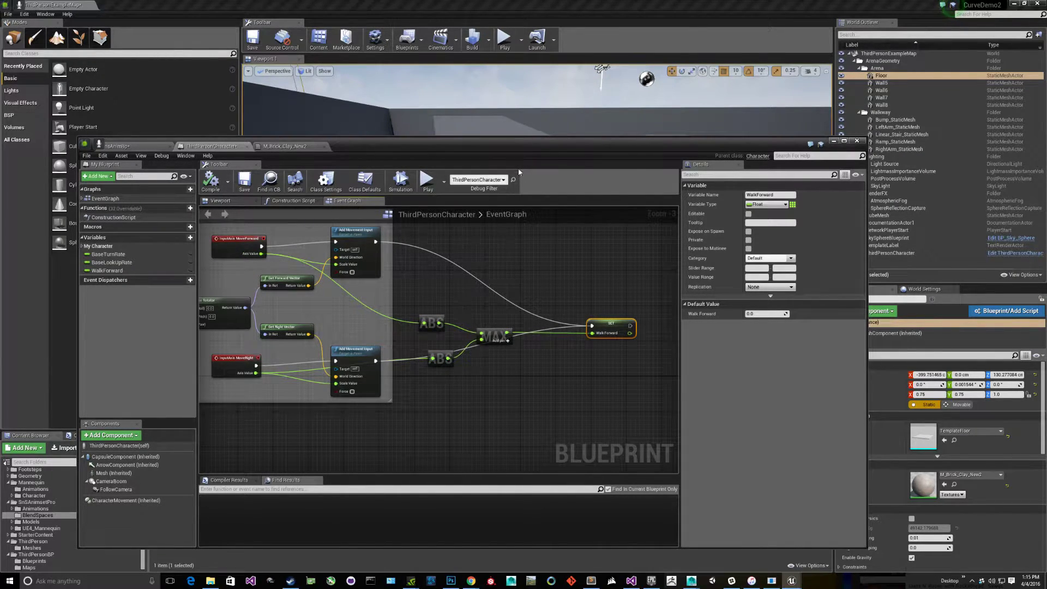
Play-test the character's movement while watching the execution flow in the ThirdPersonCharacter event graph, and stop the session.
{"action": "left_click_drag", "start_coordinate": [512, 147], "coordinate": [561, 291]}
{"action": "left_click", "coordinate": [504, 39]}
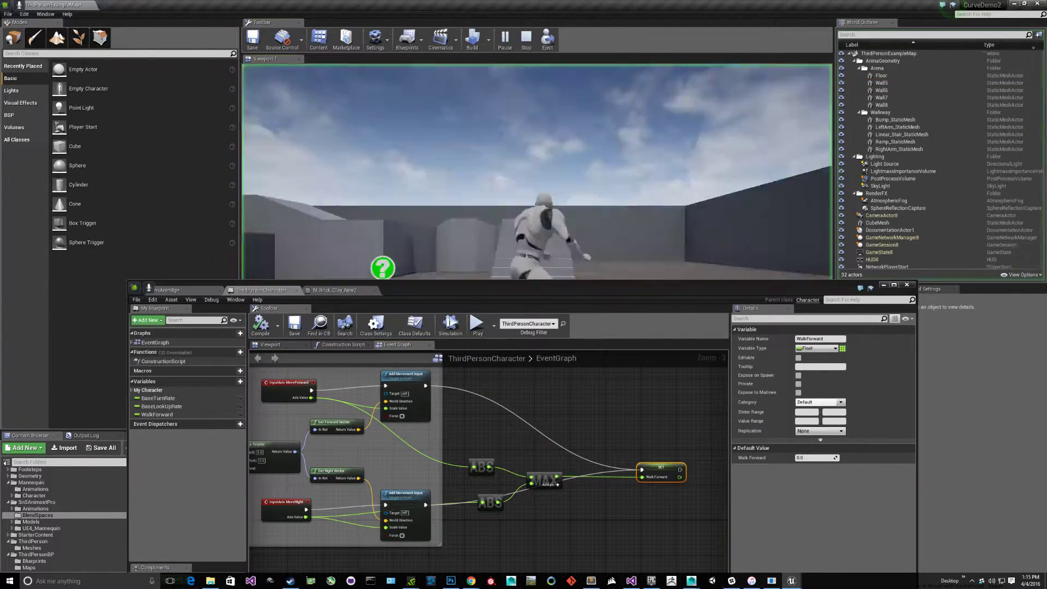
{"action": "key", "text": "w"}
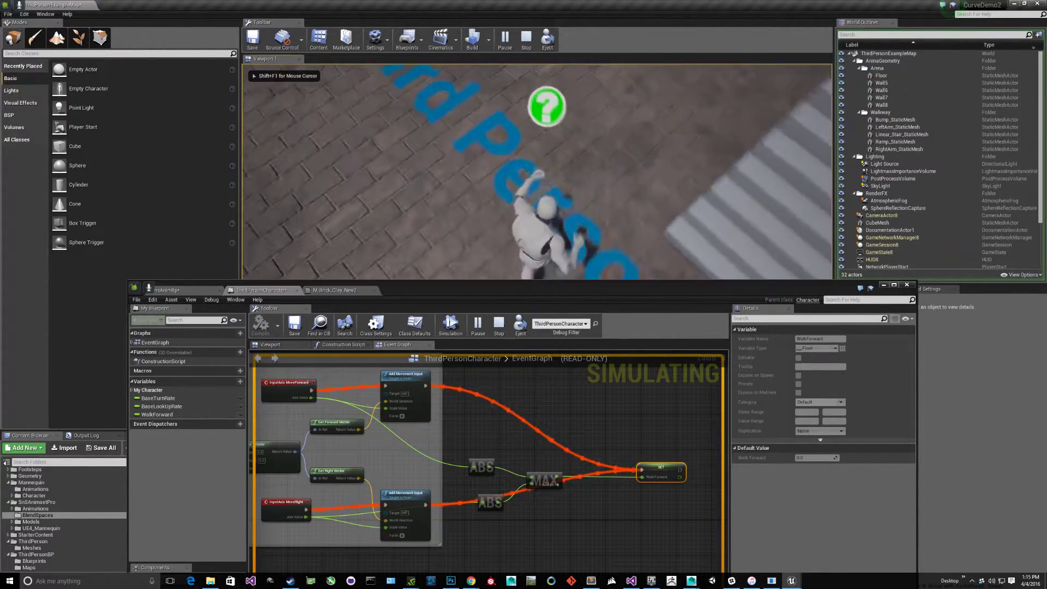
{"action": "key", "text": "a"}
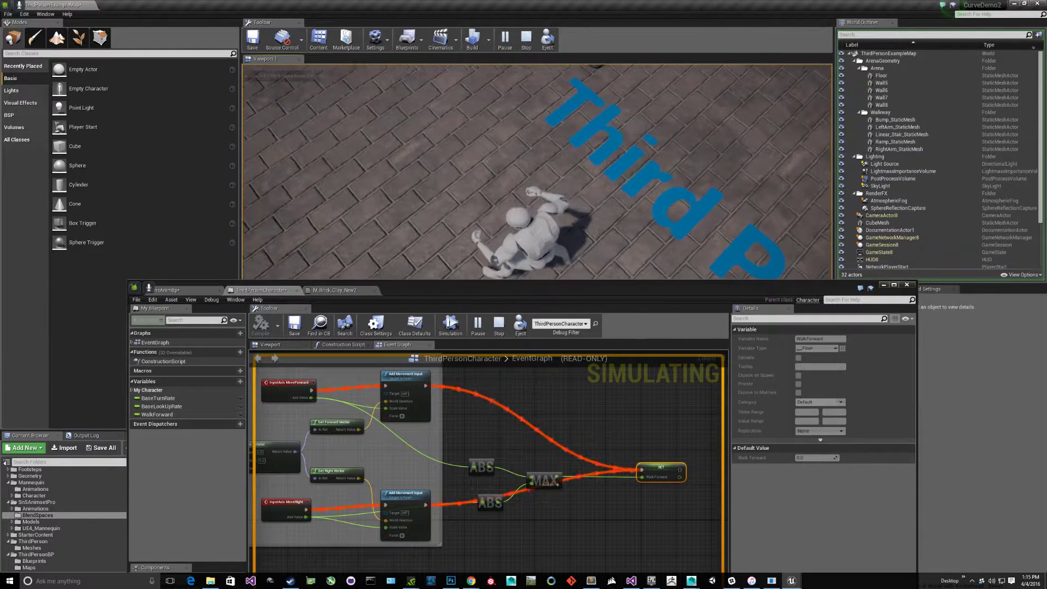
{"action": "key", "text": "a"}
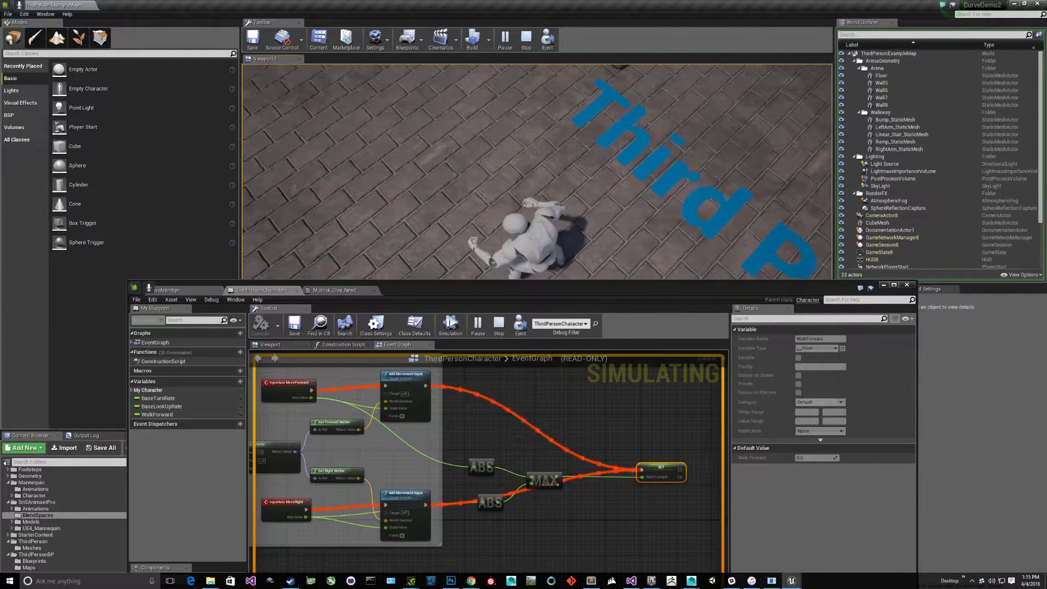
{"action": "key", "text": "Escape"}
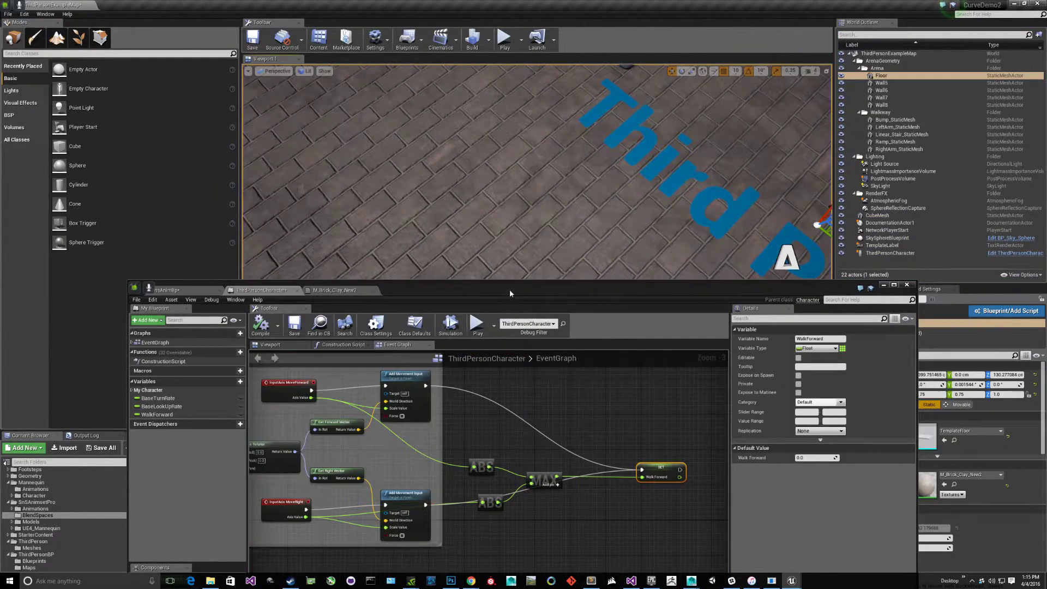
Add a variable named LocoCurve to the ThirdPersonCharacter blueprint.
{"action": "left_click_drag", "start_coordinate": [510, 293], "coordinate": [511, 126]}
{"action": "left_click", "coordinate": [242, 214]}
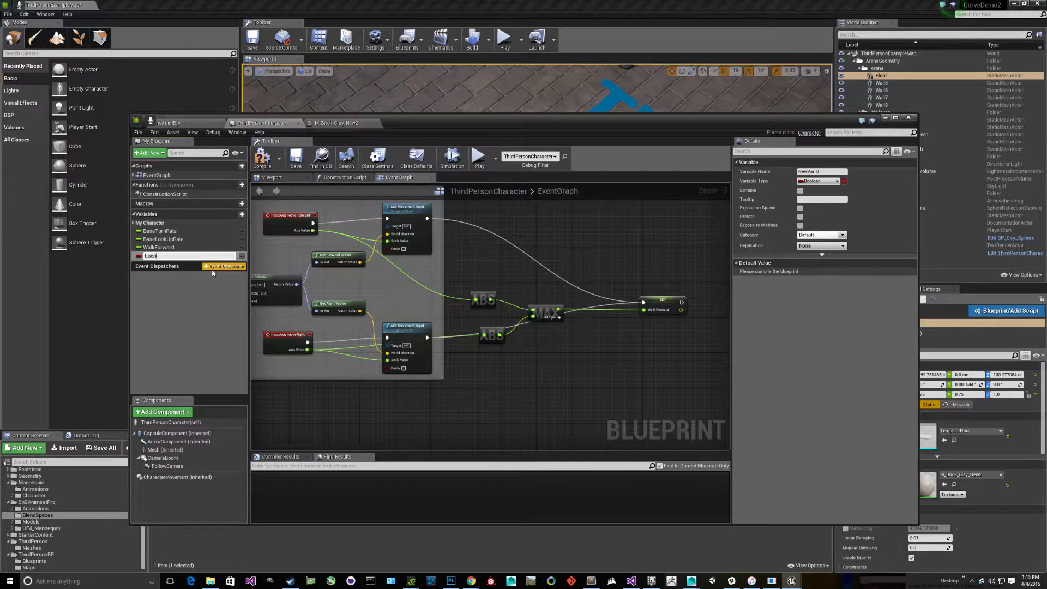
{"action": "type", "text": "LocoCurve"}
{"action": "key", "text": "Return"}
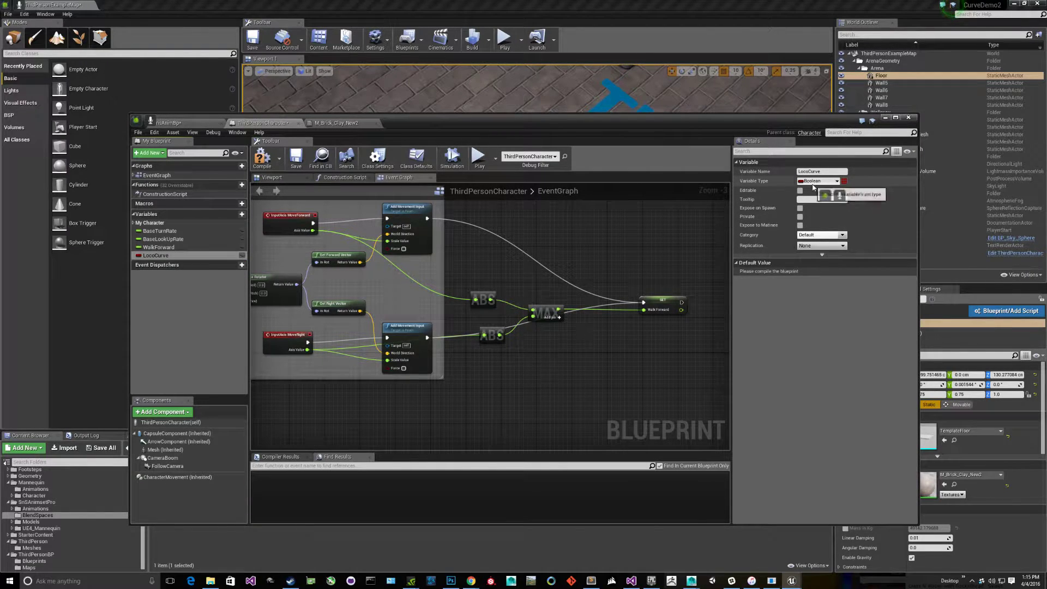
Change the LocoCurve variable's type to a Curve Float reference and compile the blueprint.
{"action": "left_click", "coordinate": [813, 185]}
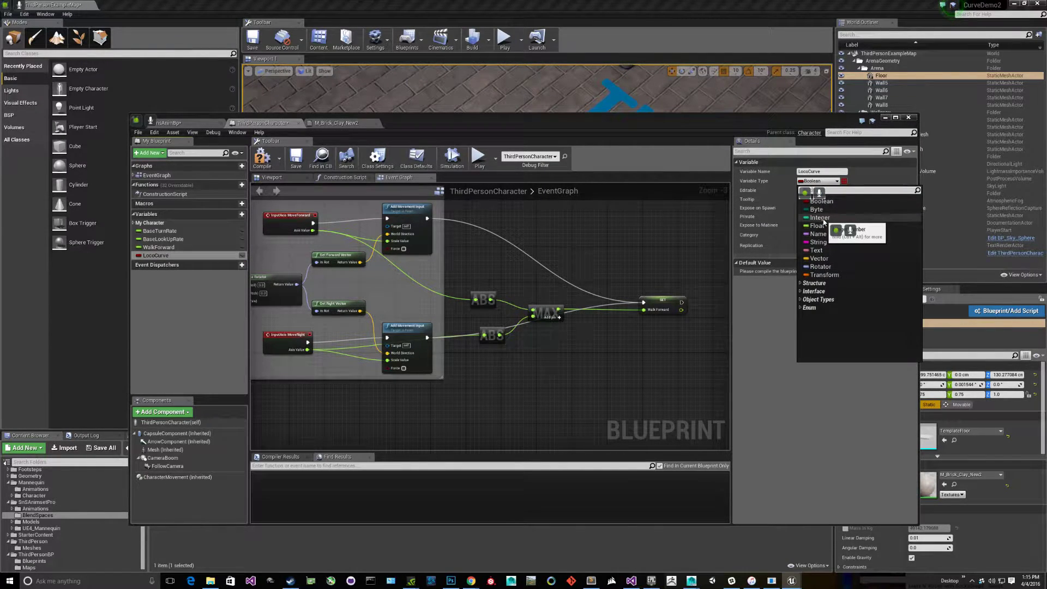
{"action": "type", "text": "curve"}
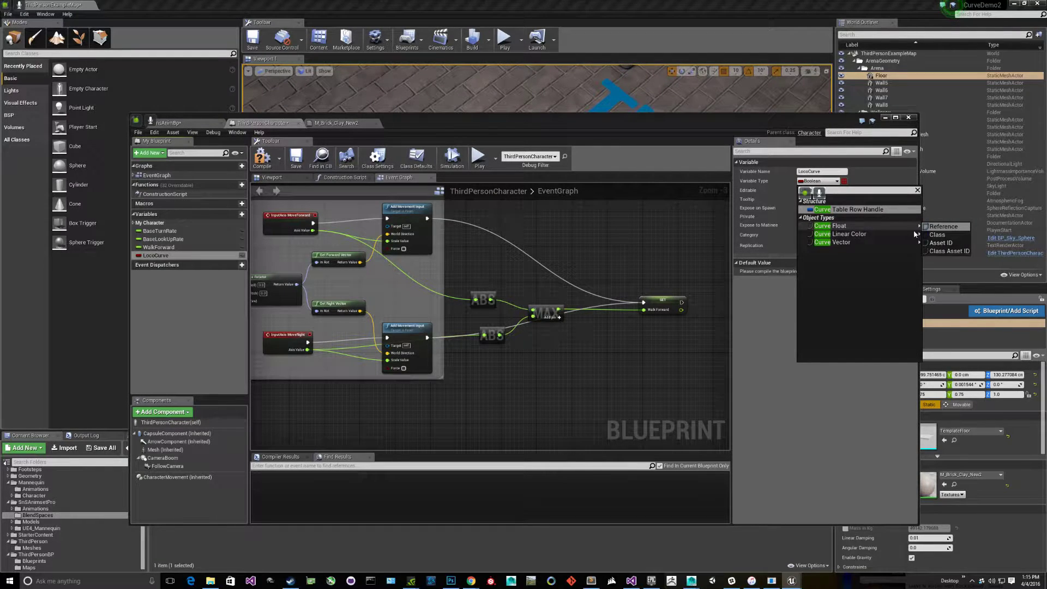
{"action": "left_click", "coordinate": [931, 228]}
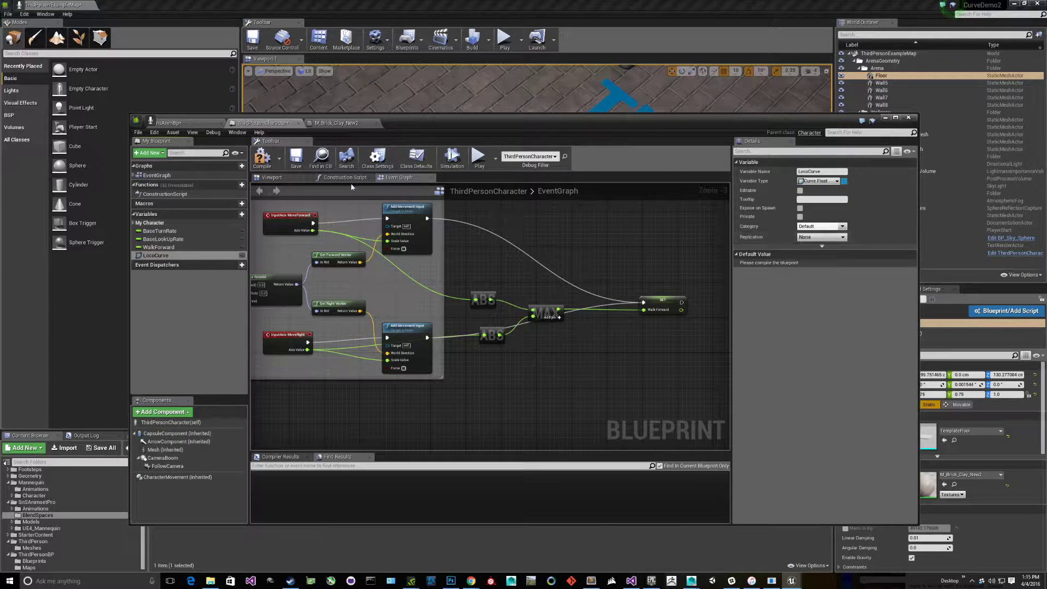
{"action": "left_click", "coordinate": [260, 157]}
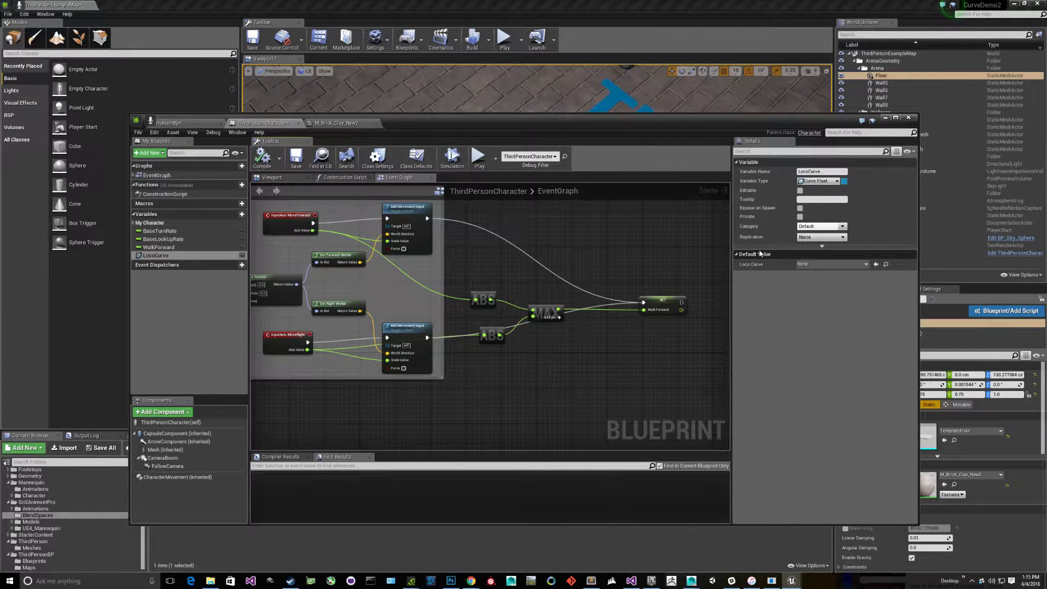
Create a new curve asset LocoCurve1 in the Content folder as LocoCurve's default value, and compile the blueprint.
{"action": "left_click", "coordinate": [807, 265]}
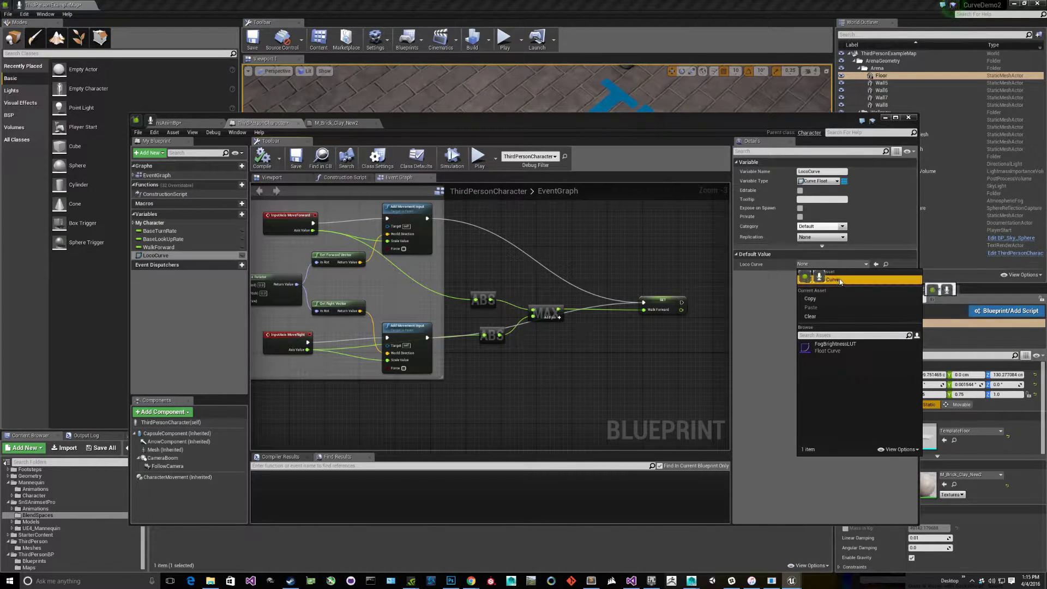
{"action": "left_click", "coordinate": [834, 280]}
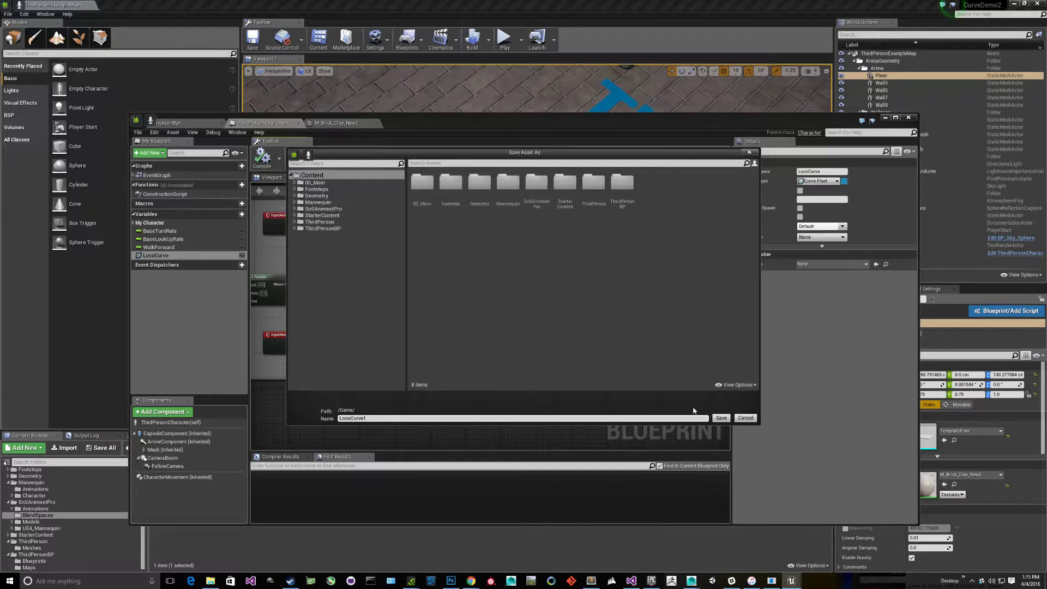
{"action": "left_click", "coordinate": [721, 418]}
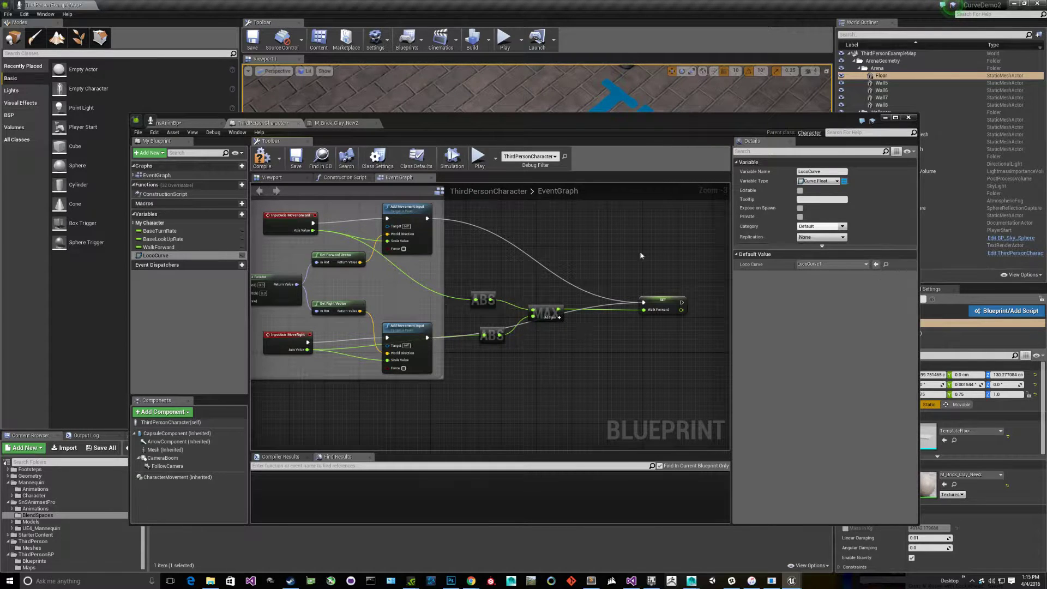
{"action": "left_click", "coordinate": [261, 159]}
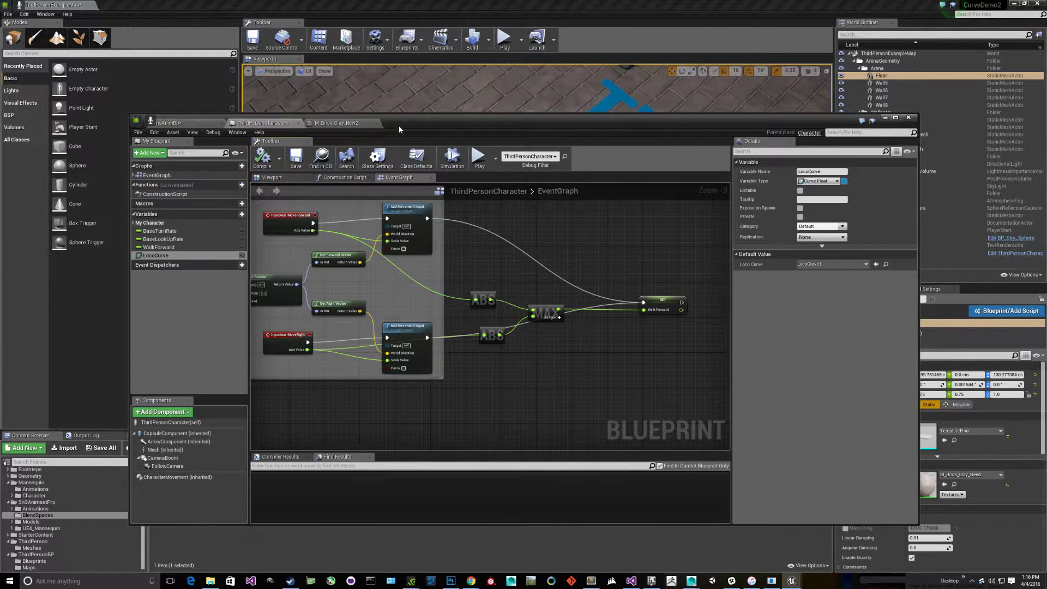
Open the LocoCurve1 asset from the root Content folder in the curve editor.
{"action": "left_click_drag", "start_coordinate": [397, 129], "coordinate": [673, 243]}
{"action": "scroll", "coordinate": [48, 489], "scroll_direction": "up", "scroll_amount": 2}
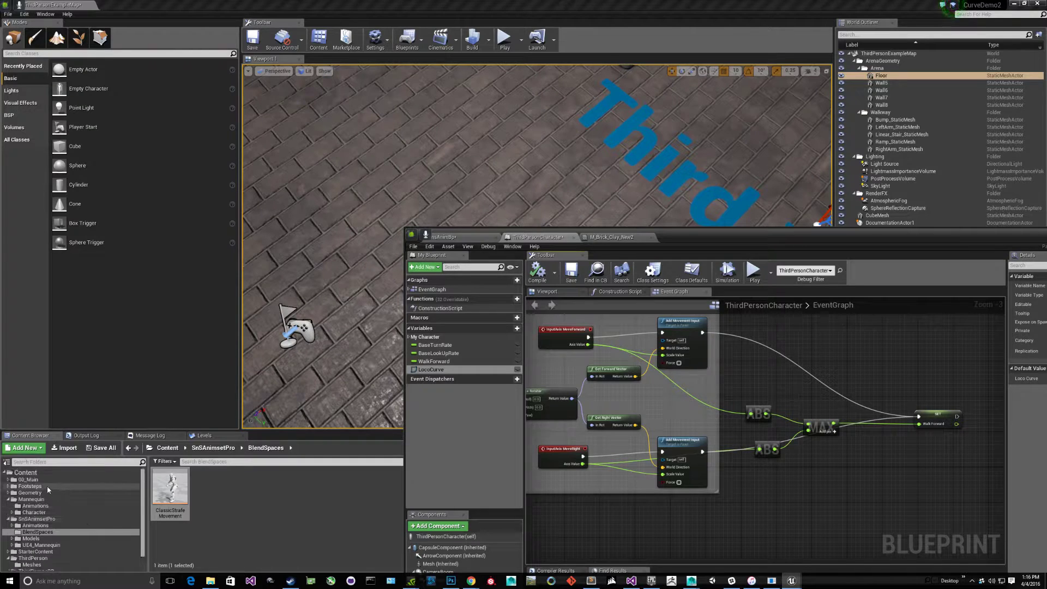
{"action": "left_click", "coordinate": [76, 472]}
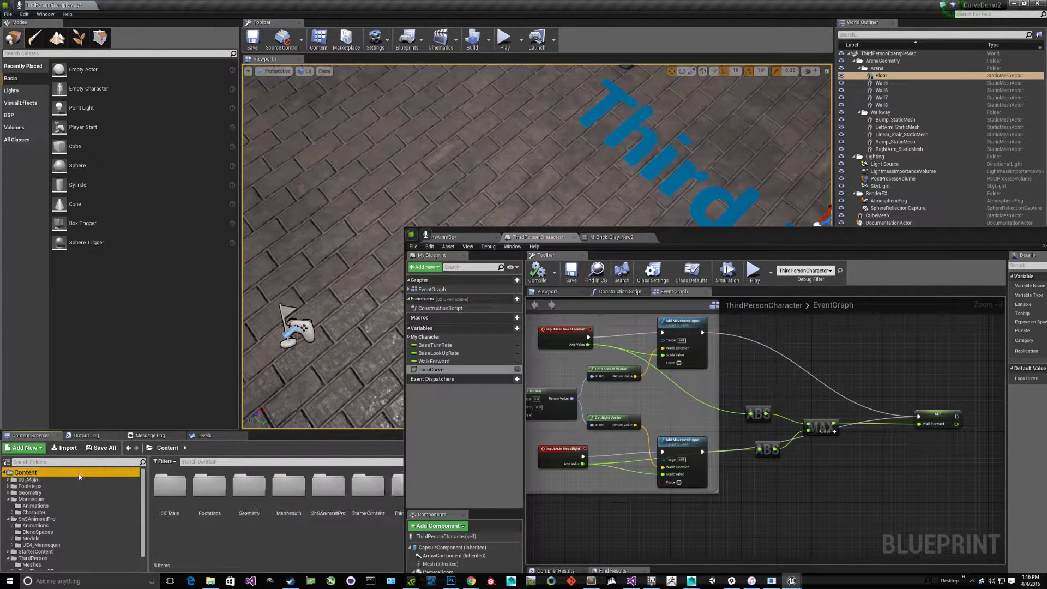
{"action": "left_click_drag", "start_coordinate": [739, 238], "coordinate": [547, 59]}
{"action": "double_click", "coordinate": [487, 491]}
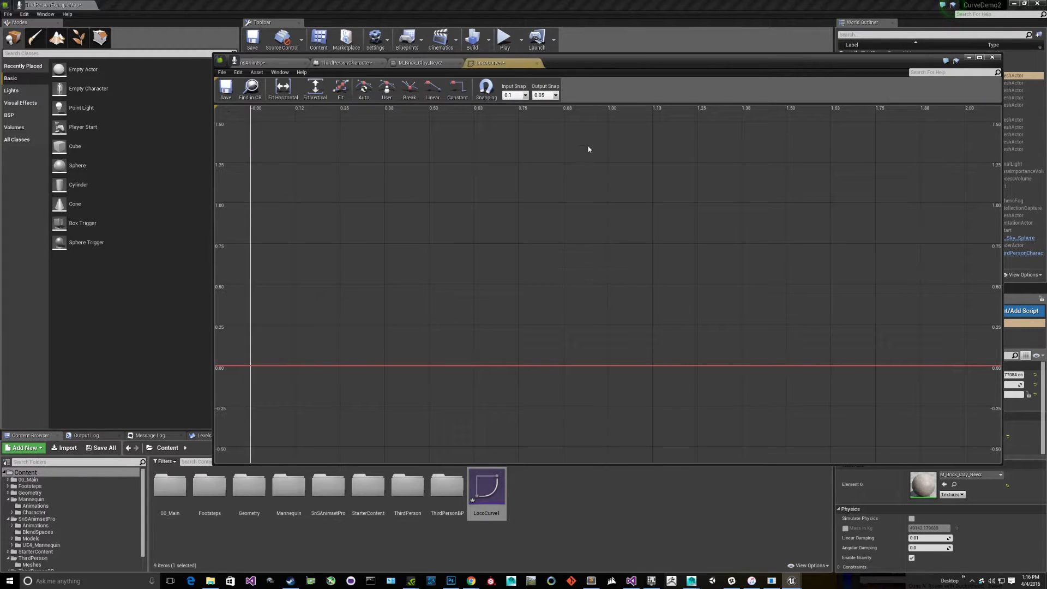
{"action": "left_click_drag", "start_coordinate": [613, 63], "coordinate": [526, 92]}
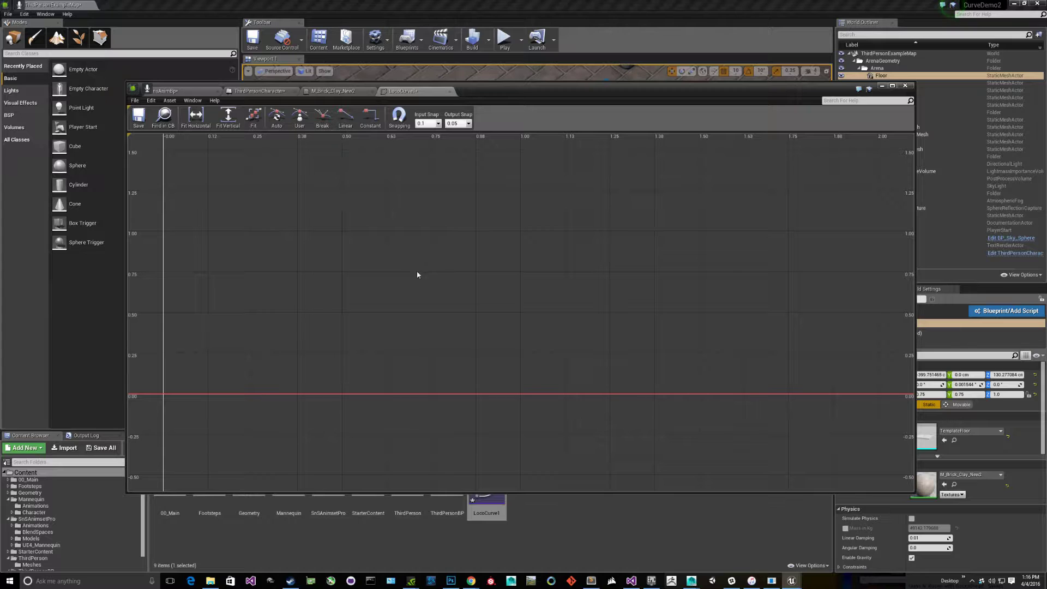
Add two keys to the LocoCurve1 curve, at about time 0, value 0 and time 1, value 1, and save it.
{"action": "right_click", "coordinate": [163, 393]}
{"action": "left_click", "coordinate": [164, 393], "text": "shift"}
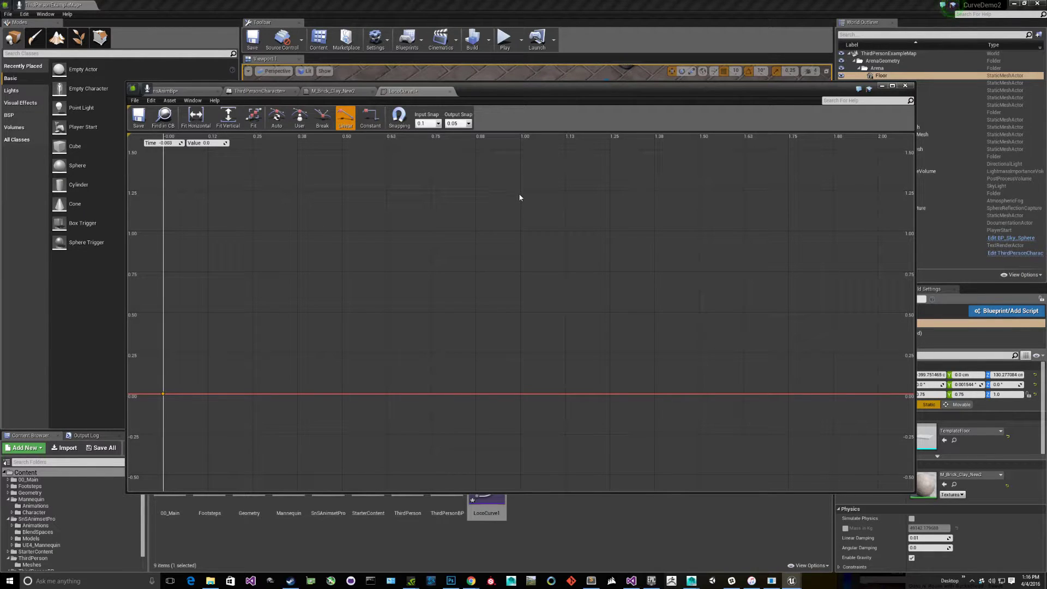
{"action": "left_click", "coordinate": [521, 230], "text": "shift"}
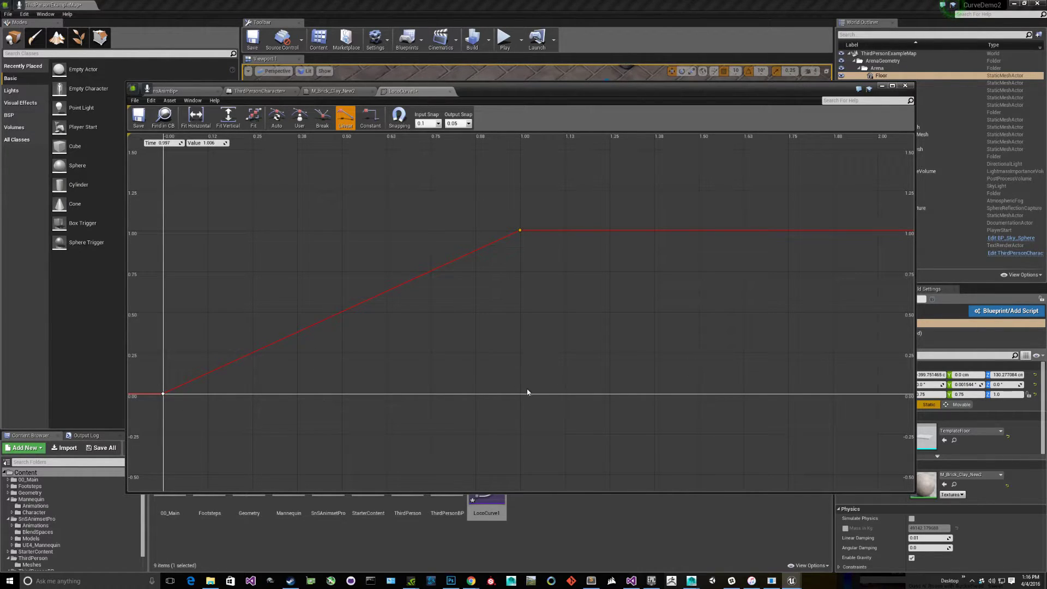
{"action": "left_click", "coordinate": [139, 116]}
In the ThirdPersonCharacter event graph, route the MAX result through a Get Float Value node targeting LocoCurve into the Walk Forward setter, and compile.
{"action": "left_click", "coordinate": [259, 92]}
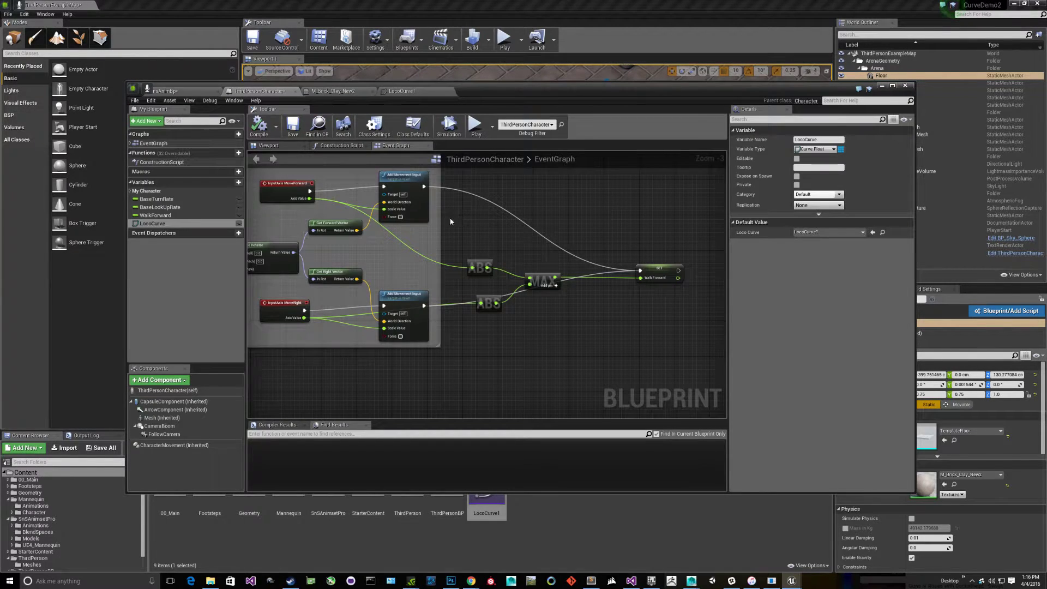
{"action": "scroll", "coordinate": [519, 272], "scroll_direction": "up", "scroll_amount": 3}
{"action": "left_click_drag", "start_coordinate": [519, 271], "coordinate": [560, 254]}
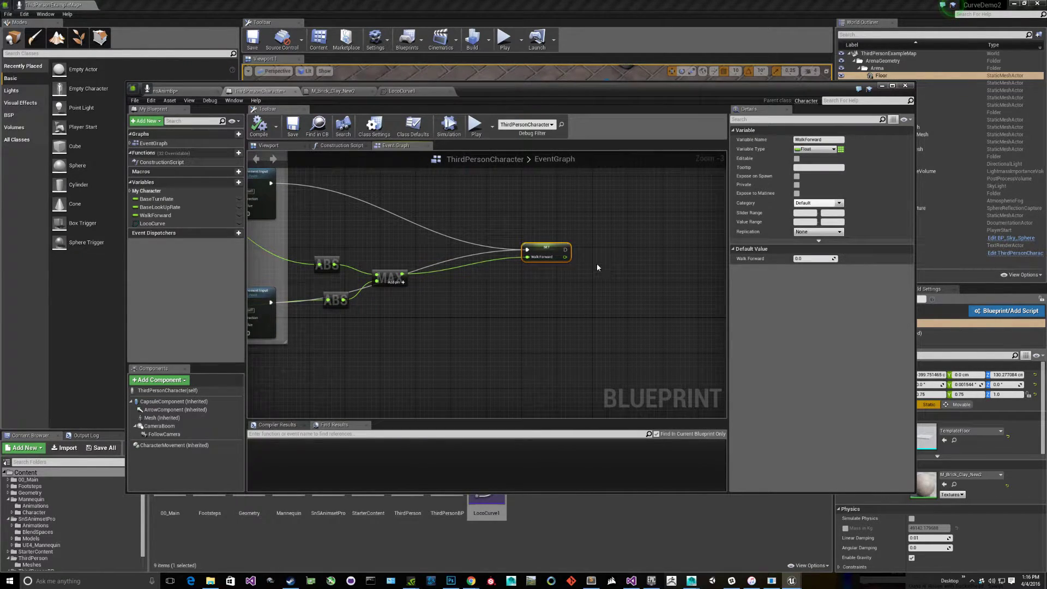
{"action": "left_click_drag", "start_coordinate": [153, 223], "coordinate": [512, 286], "text": "alt"}
{"action": "left_click", "coordinate": [470, 324]}
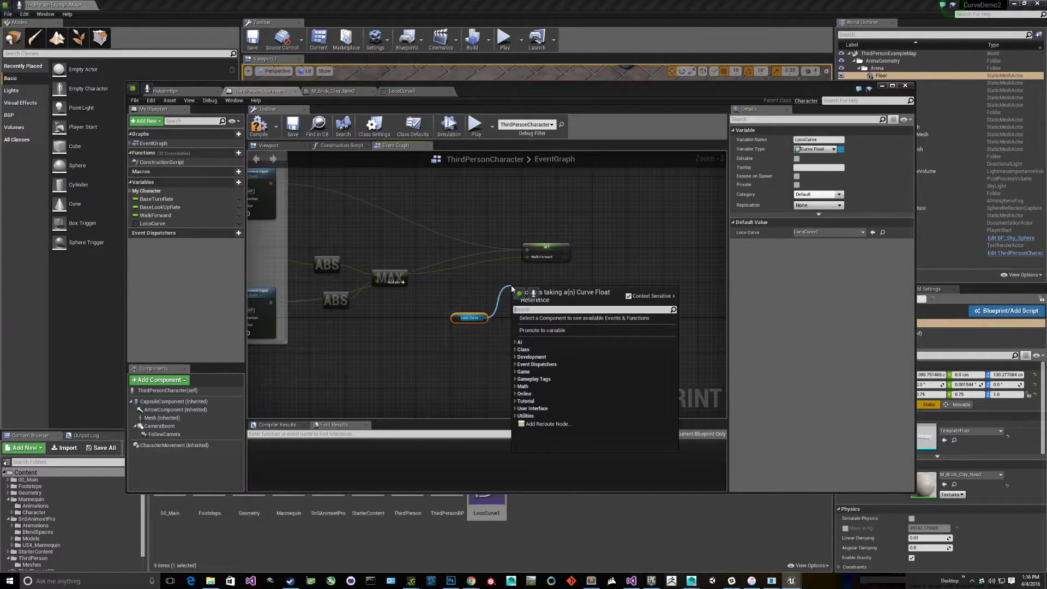
{"action": "type", "text": "tflo"}
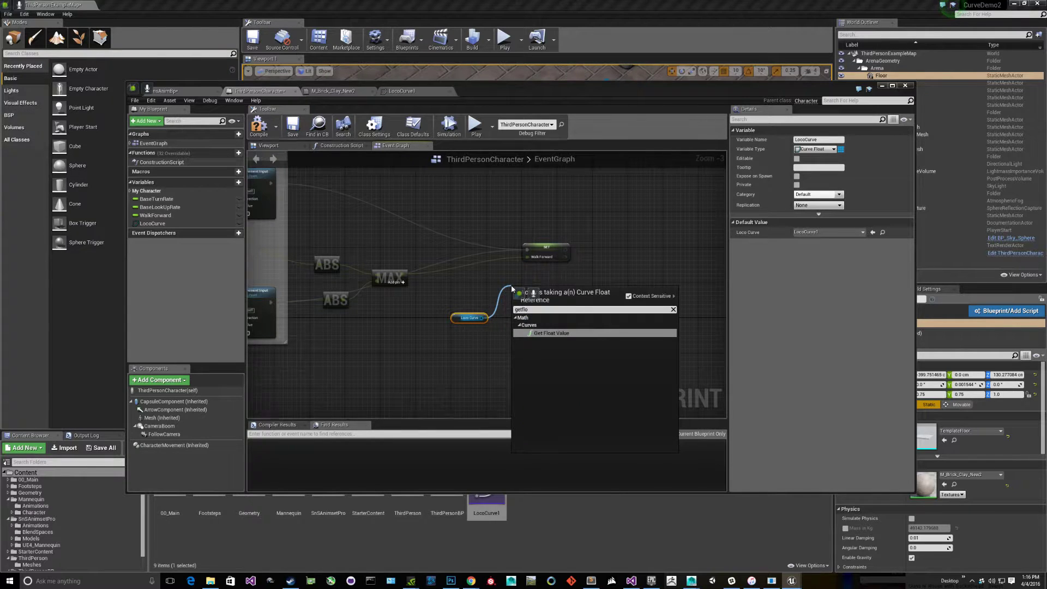
{"action": "key", "text": "Return"}
{"action": "left_click_drag", "start_coordinate": [513, 302], "coordinate": [526, 256]}
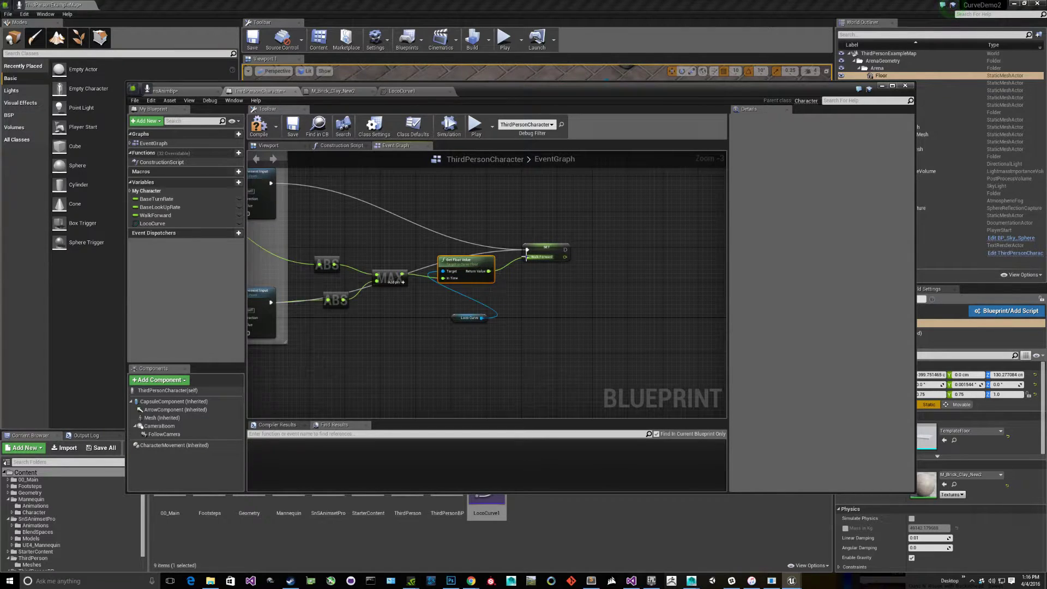
{"action": "left_click", "coordinate": [267, 132]}
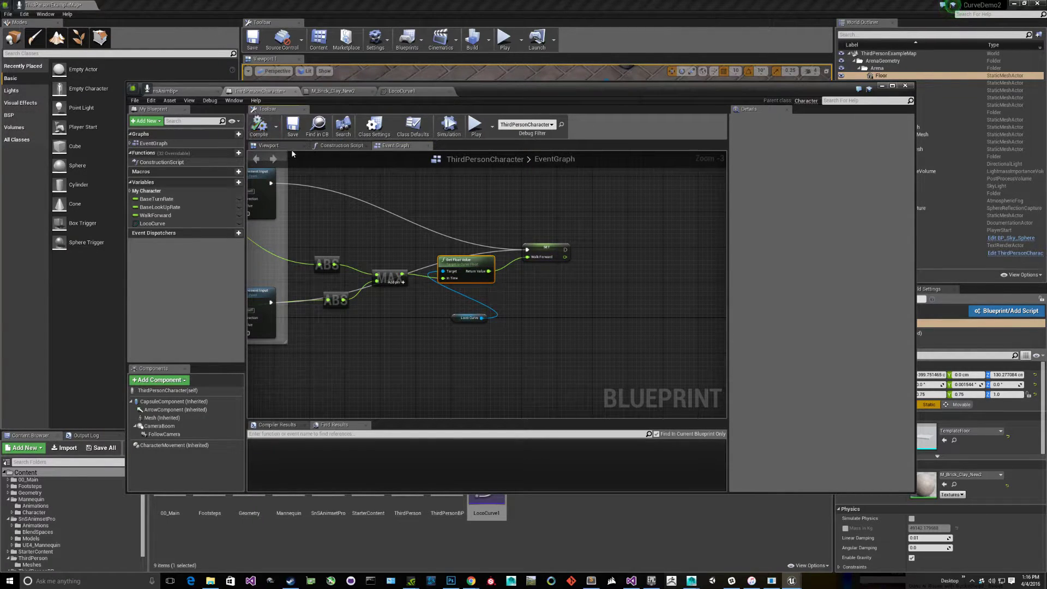
Play-test the level with the linear LocoCurve1 curve, moving the character forward, left and right, and stop the session.
{"action": "left_click", "coordinate": [404, 91]}
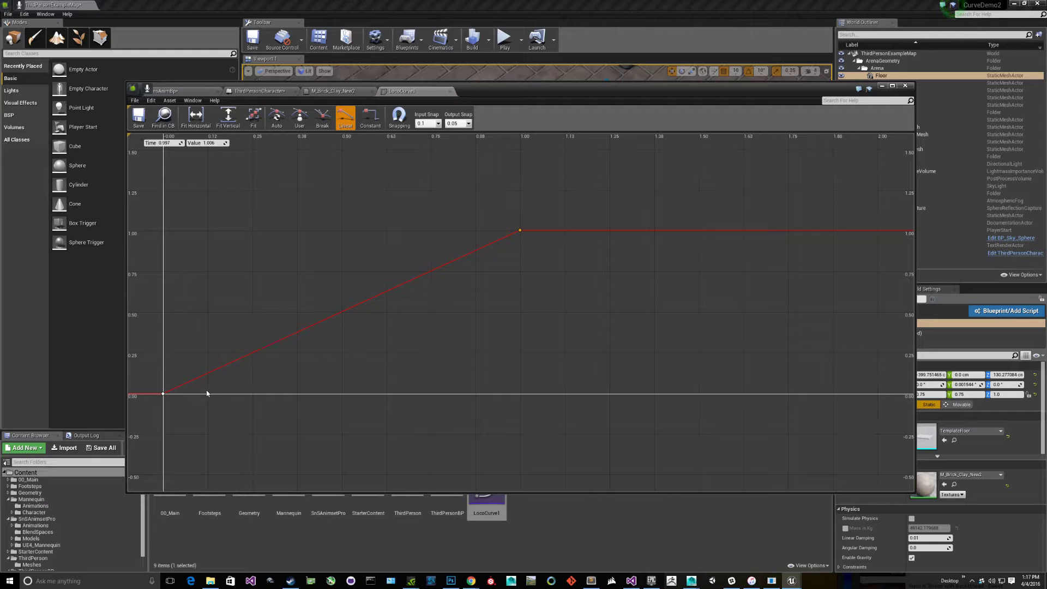
{"action": "left_click_drag", "start_coordinate": [630, 89], "coordinate": [636, 393]}
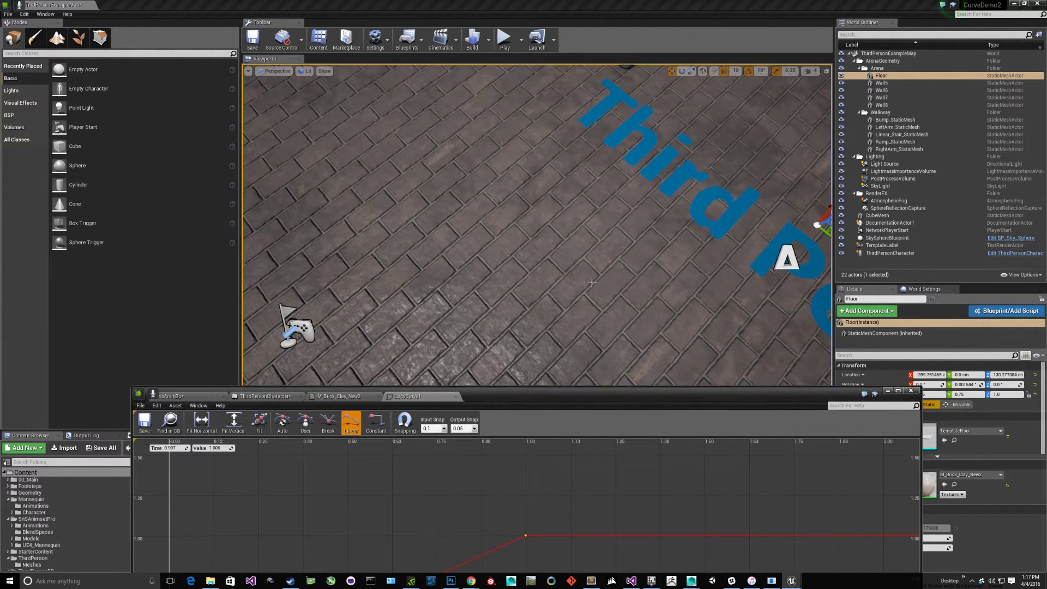
{"action": "left_click", "coordinate": [504, 38]}
{"action": "key", "text": "w"}
{"action": "left_click", "coordinate": [537, 224]}
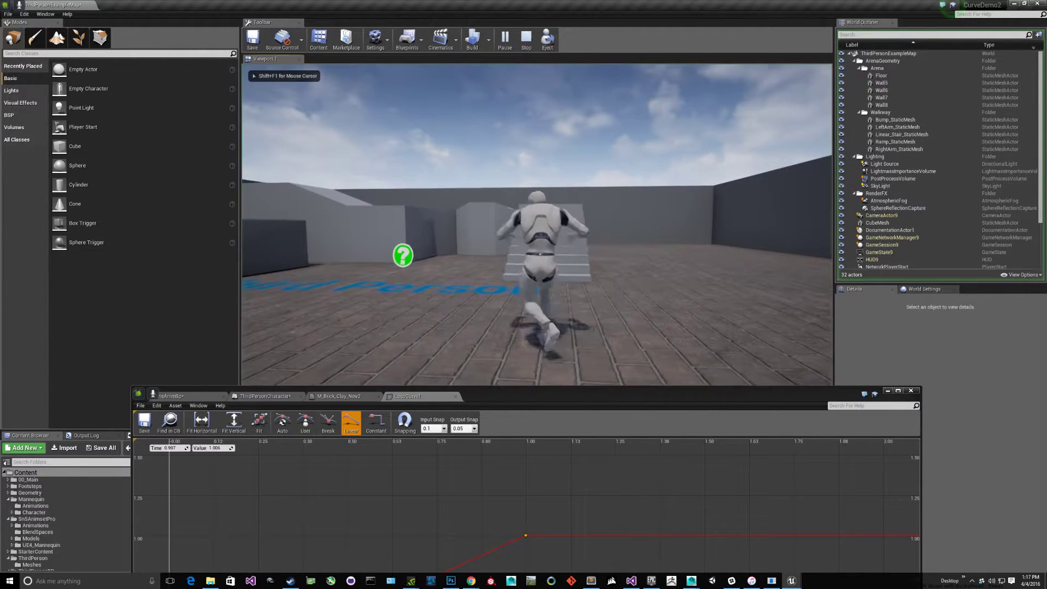
{"action": "key", "text": "a"}
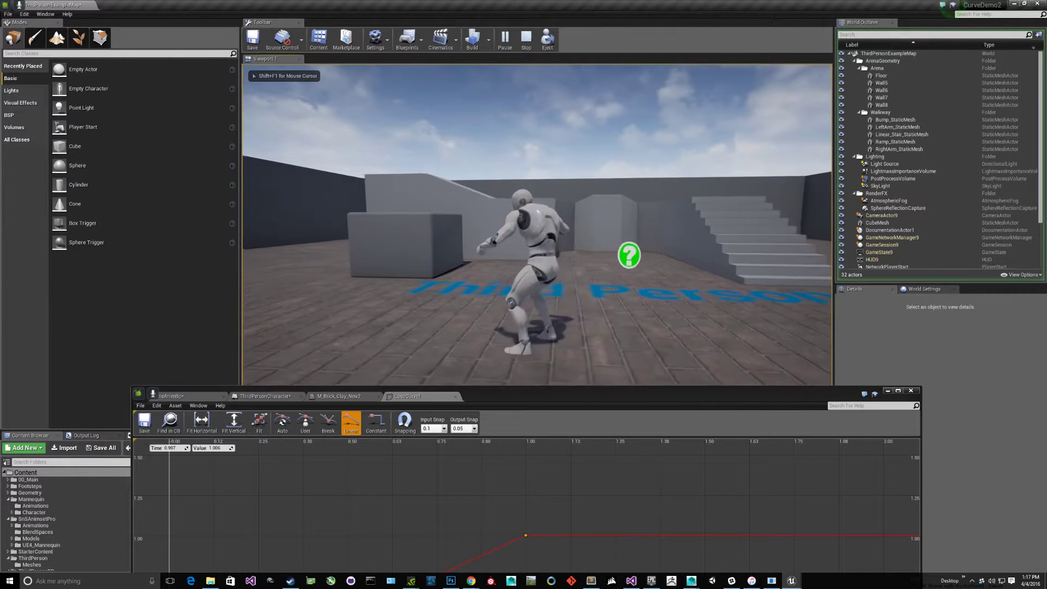
{"action": "key", "text": "w"}
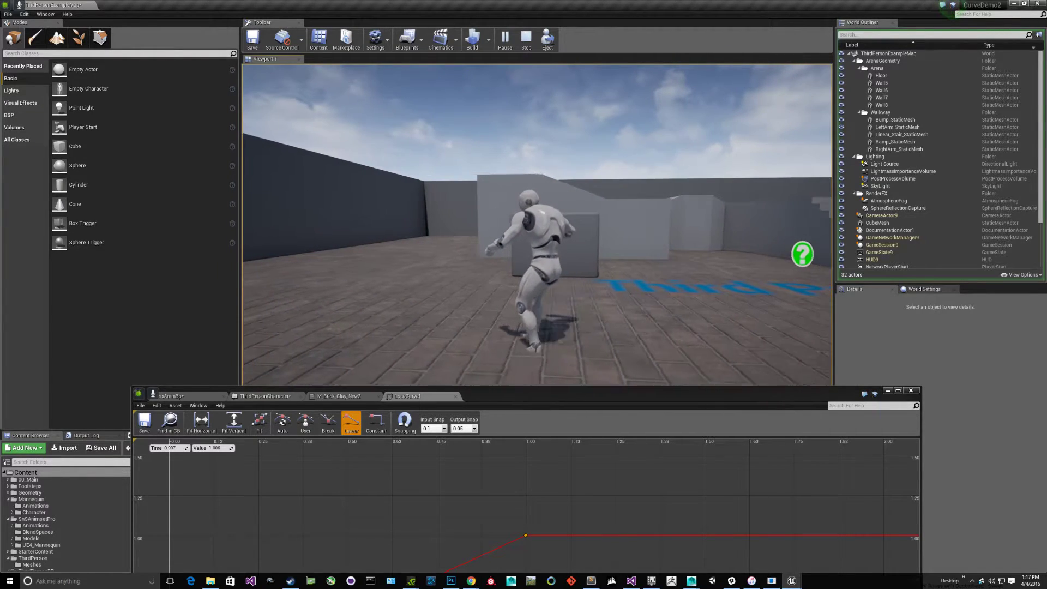
{"action": "key", "text": "a"}
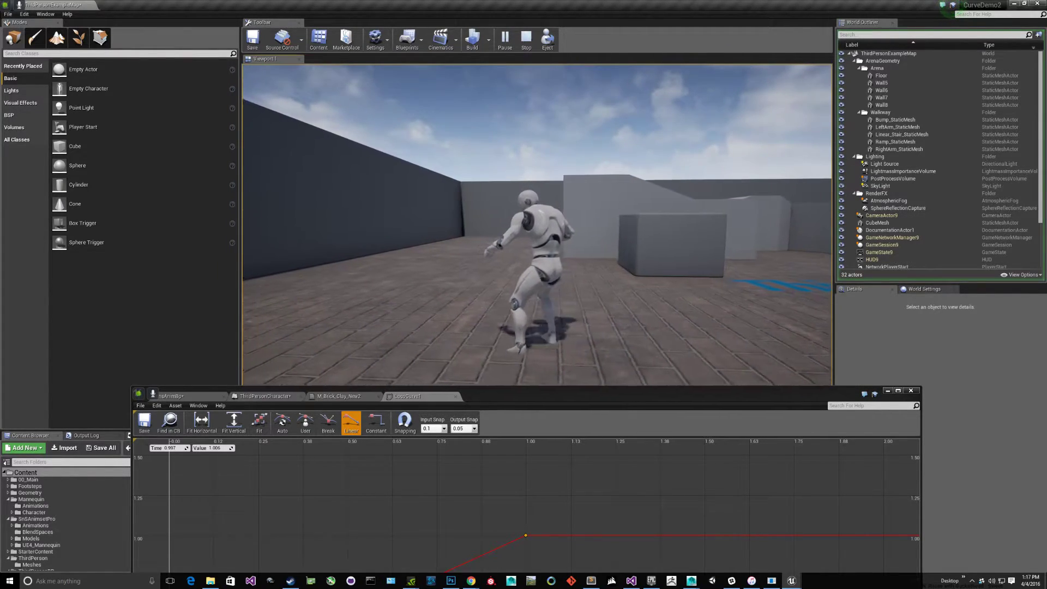
{"action": "key", "text": "d"}
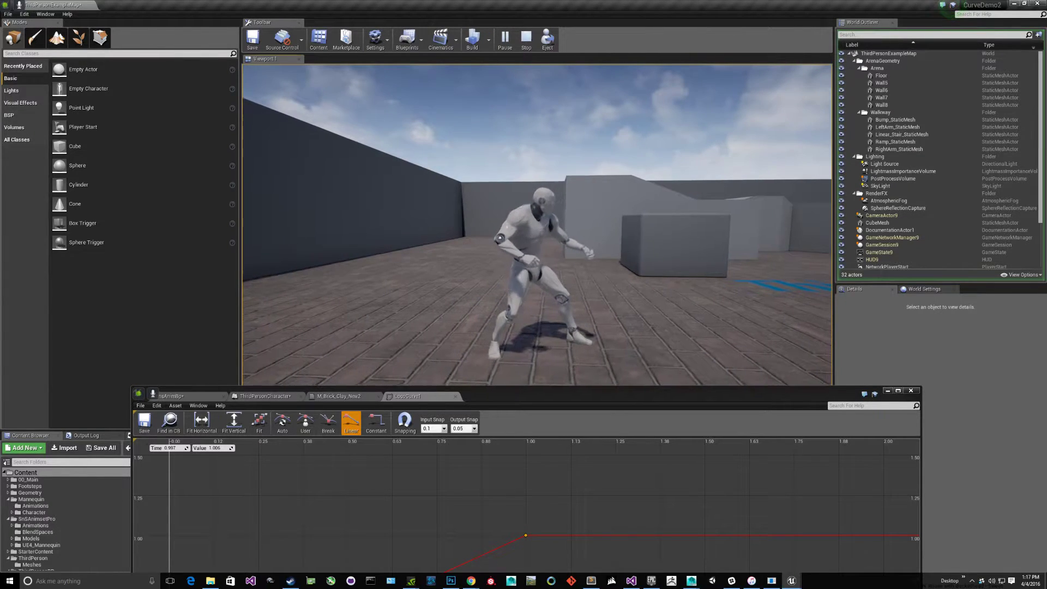
{"action": "key", "text": "d"}
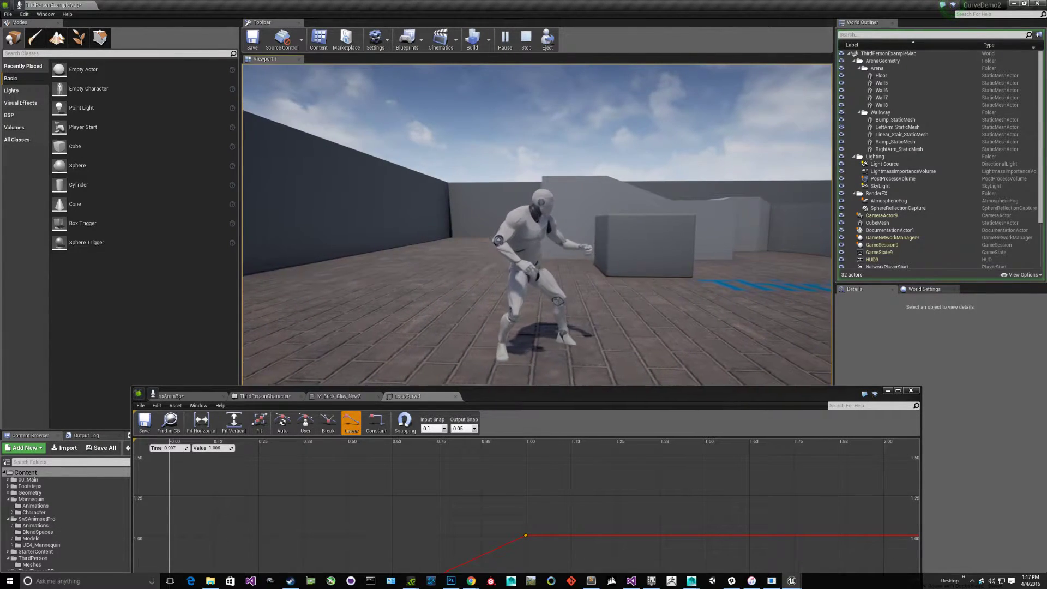
{"action": "key", "text": "d"}
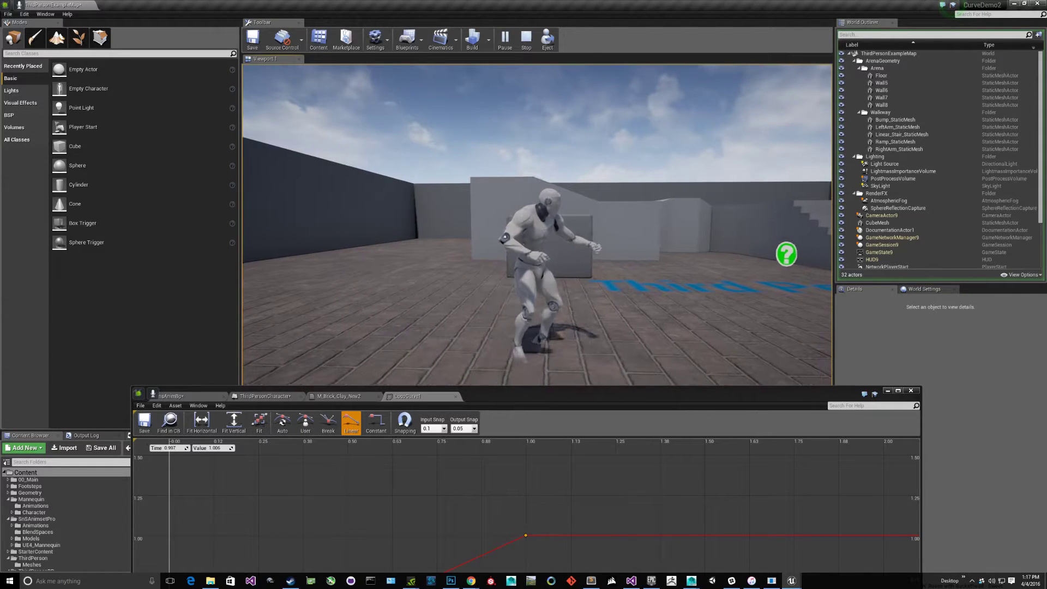
{"action": "key", "text": "Escape"}
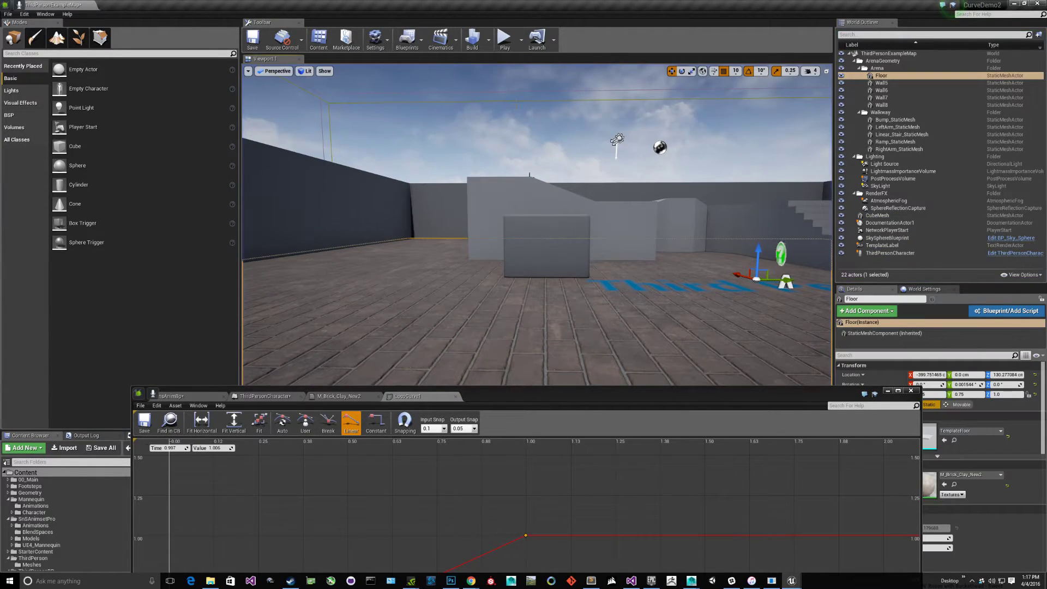
Add a key to LocoCurve1 at about time 0.23, value 0.46, apply automatic interpolation and adjust its tangent to smooth the curve.
{"action": "left_click_drag", "start_coordinate": [587, 401], "coordinate": [657, 158]}
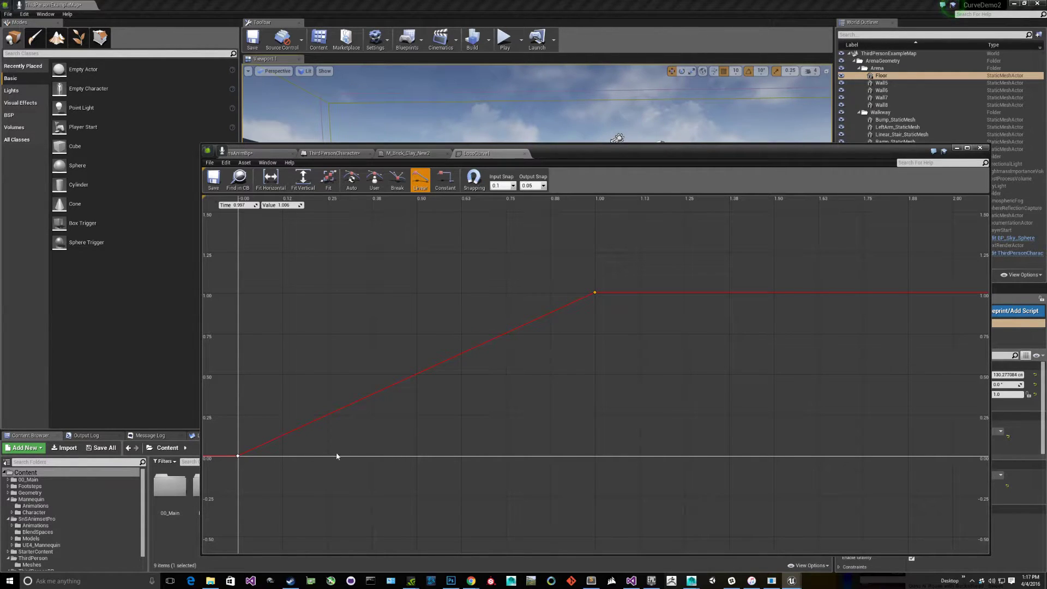
{"action": "right_click", "coordinate": [322, 381]}
{"action": "left_click", "coordinate": [359, 391]}
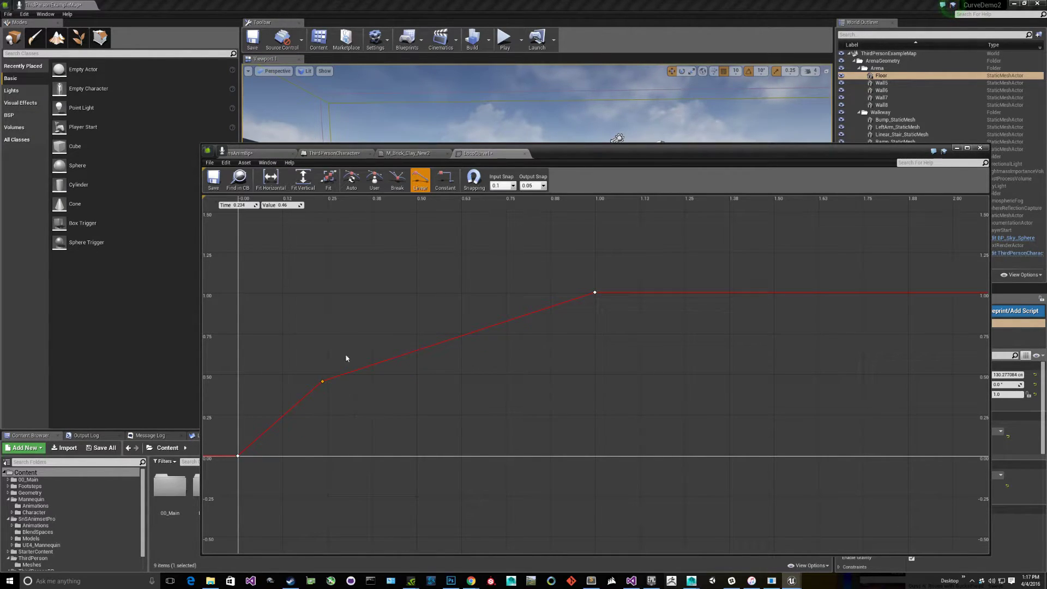
{"action": "left_click", "coordinate": [351, 180]}
{"action": "mouse_move", "coordinate": [345, 372]}
{"action": "left_click_drag", "start_coordinate": [346, 373], "coordinate": [350, 367]}
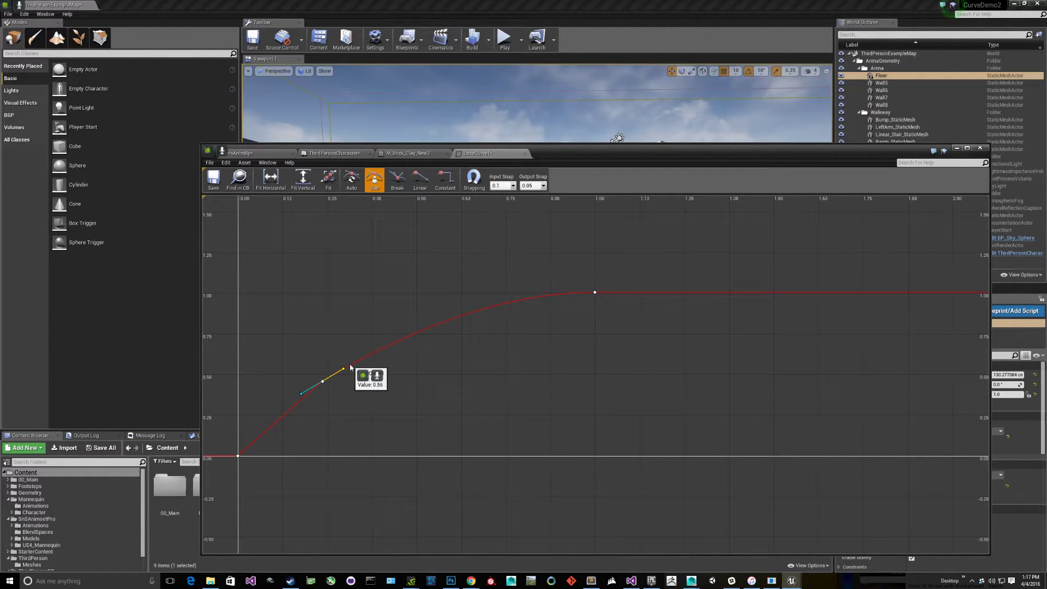
Move the middle key of LocoCurve1 to about time 0.19, value 0.58, and save the curve.
{"action": "left_click", "coordinate": [214, 178]}
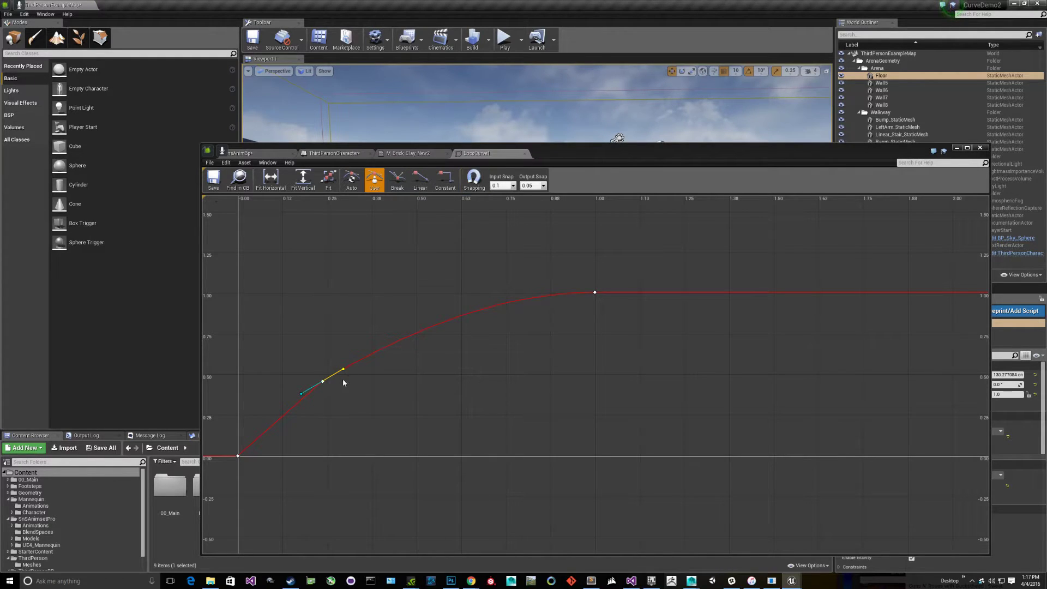
{"action": "left_click_drag", "start_coordinate": [323, 382], "coordinate": [308, 364]}
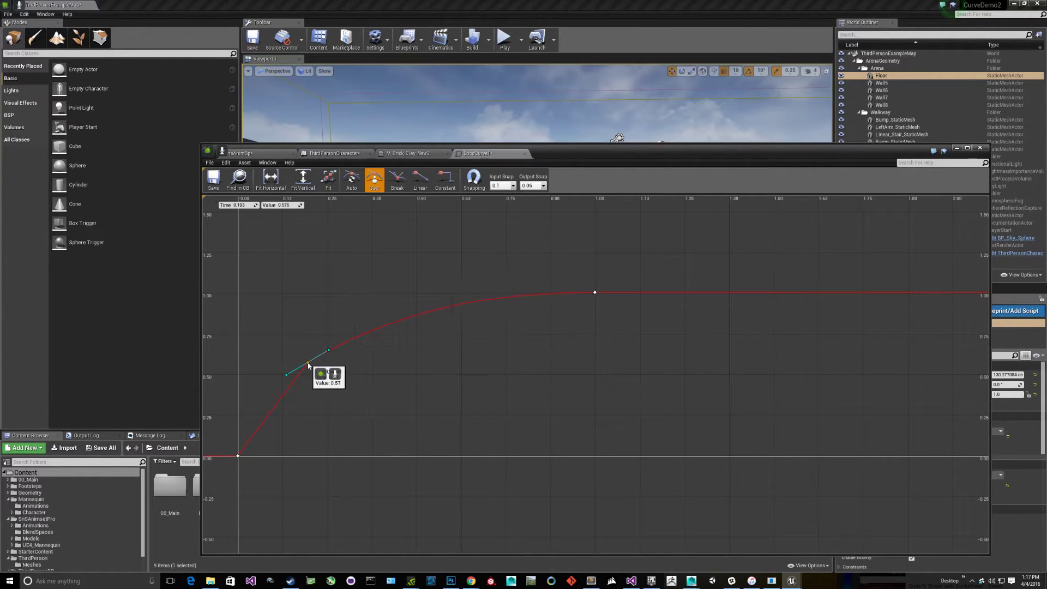
{"action": "left_click", "coordinate": [214, 178]}
Play-test the level with the smoothed curve, walking the character left and forward, and stop the session.
{"action": "left_click_drag", "start_coordinate": [547, 162], "coordinate": [592, 444]}
{"action": "left_click", "coordinate": [505, 38]}
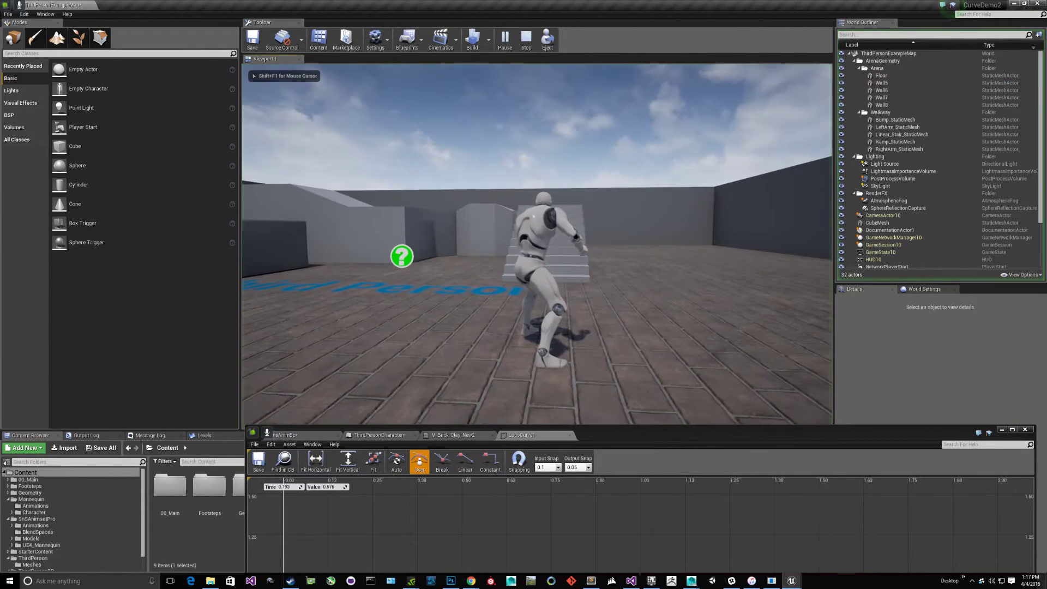
{"action": "key", "text": "a"}
{"action": "key", "text": "a"}
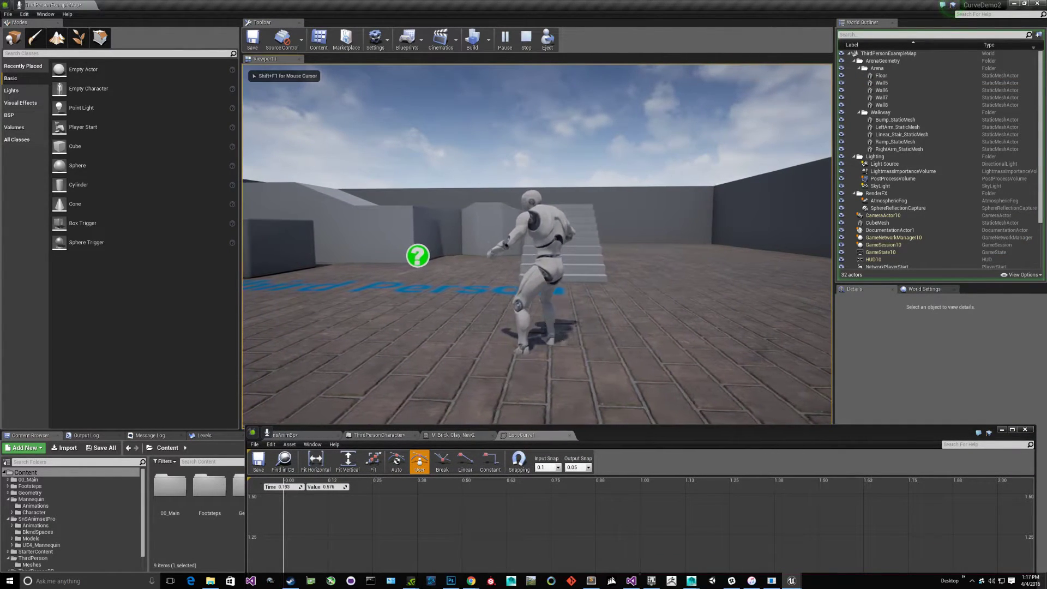
{"action": "key", "text": "a"}
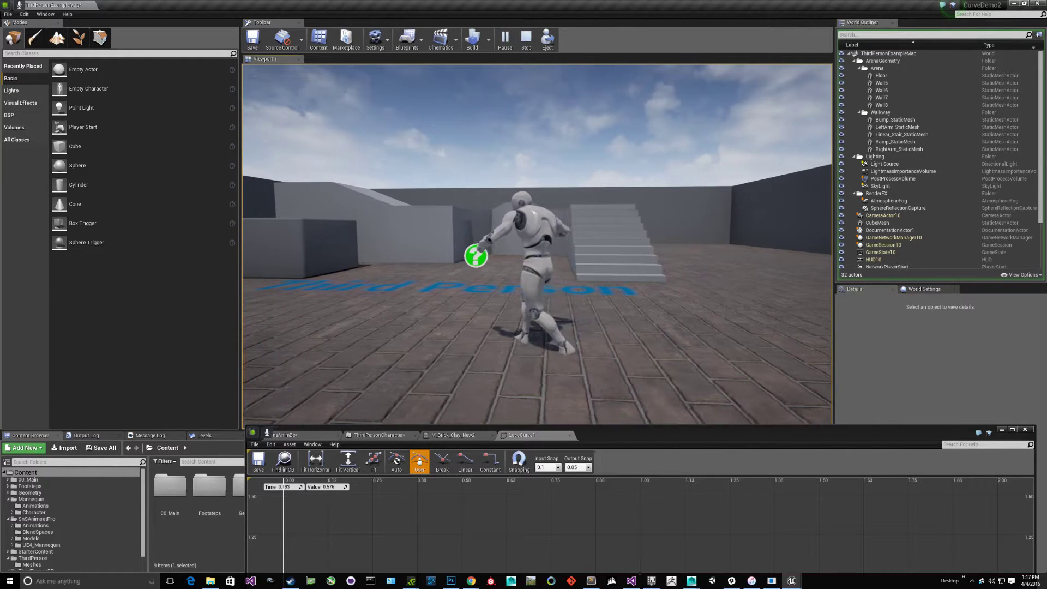
{"action": "key", "text": "a"}
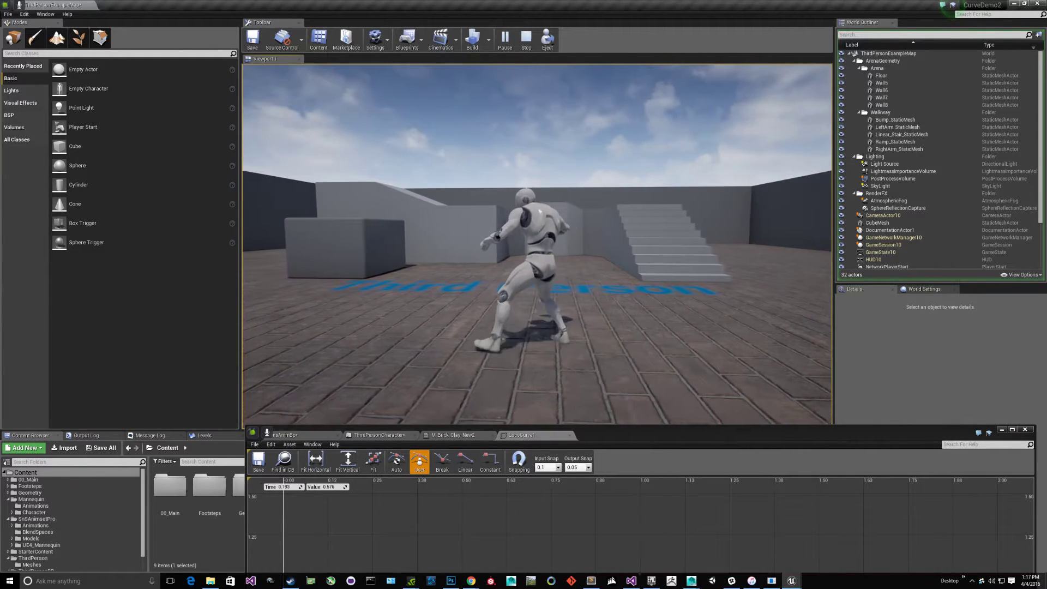
{"action": "key", "text": "a"}
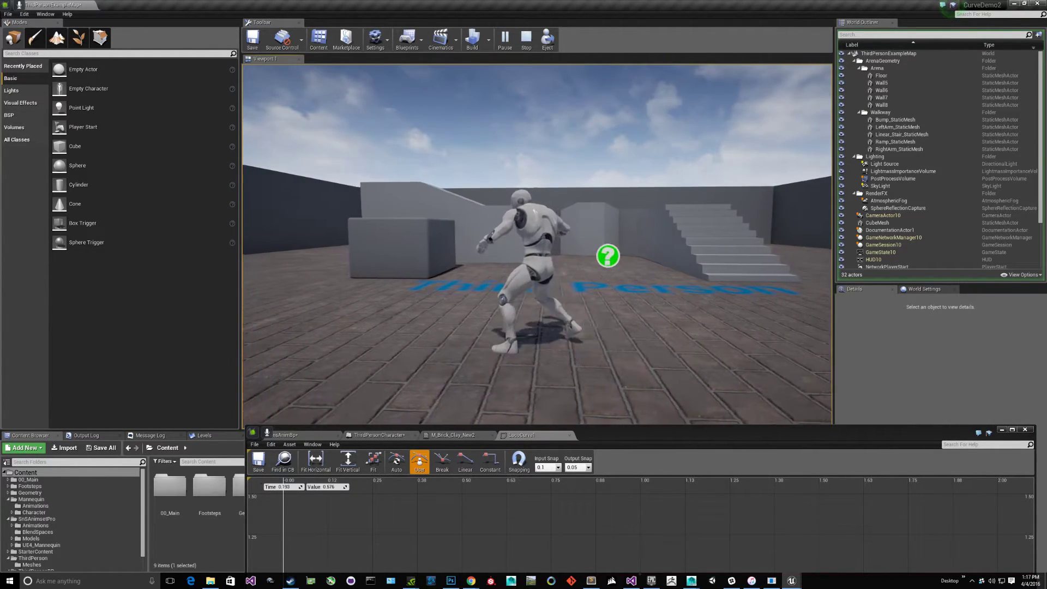
{"action": "key", "text": "w"}
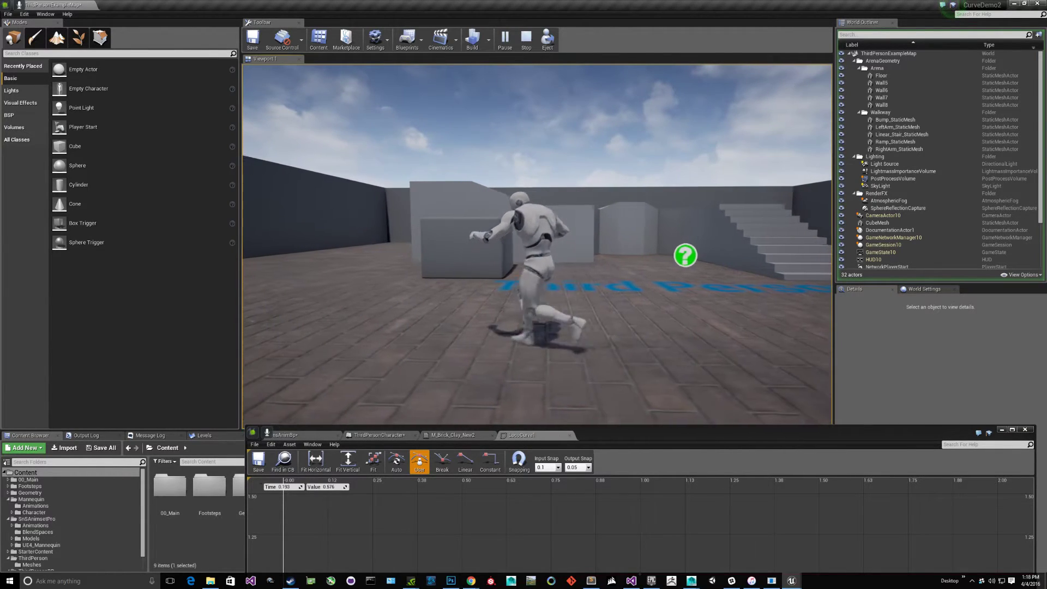
{"action": "key", "text": "Escape"}
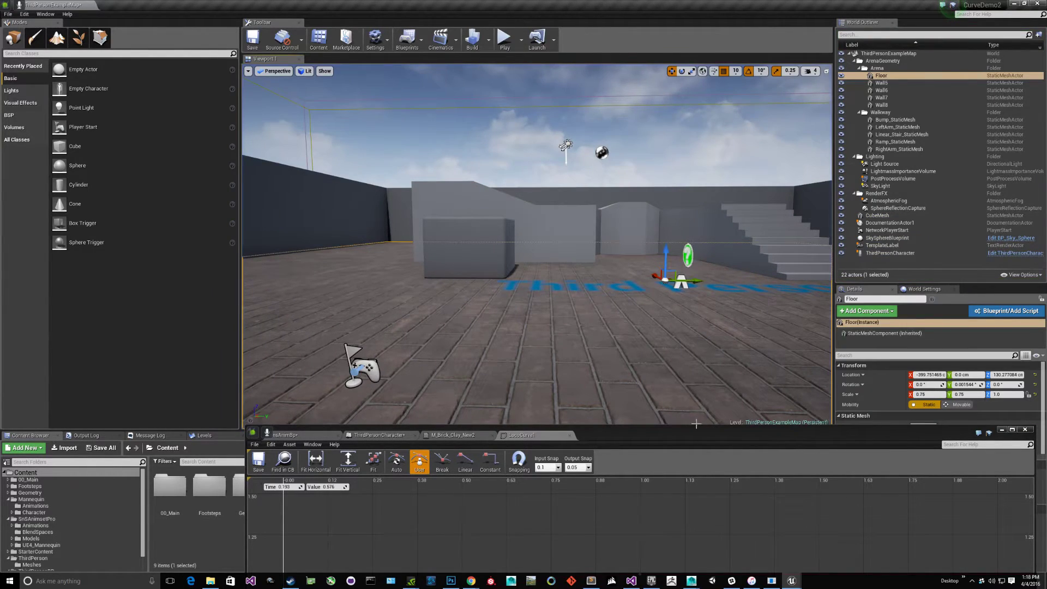
Lower the middle key of LocoCurve1 to about time 0.23, value 0.54.
{"action": "left_click_drag", "start_coordinate": [695, 431], "coordinate": [632, 171]}
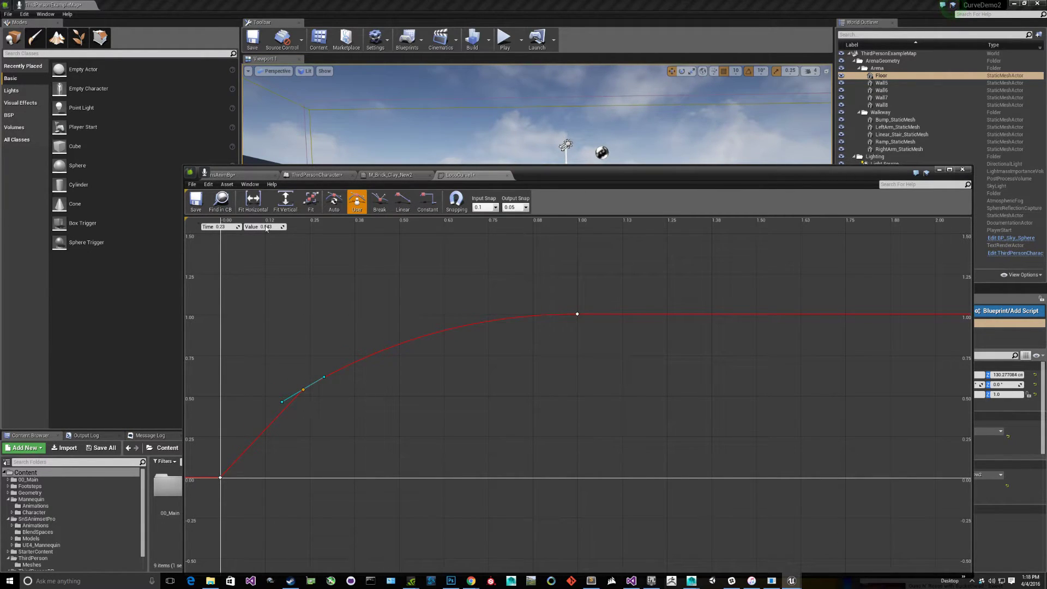
{"action": "left_click_drag", "start_coordinate": [564, 169], "coordinate": [648, 439]}
Play-test the level with the lowered middle key, walking the character left and right to judge the locomotion, and stop the session.
{"action": "key", "text": "alt+p"}
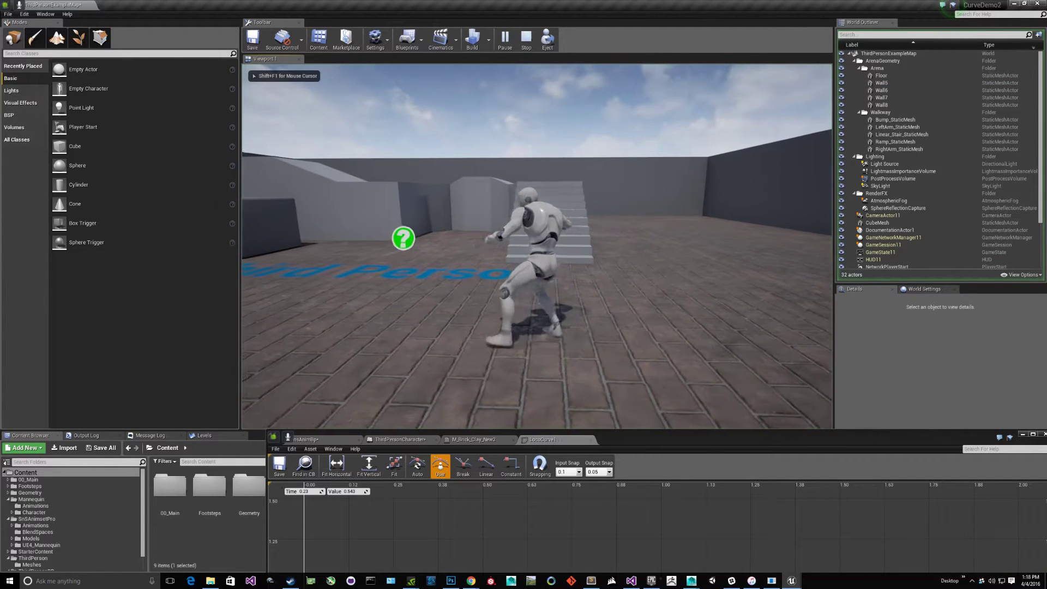
{"action": "key", "text": "a"}
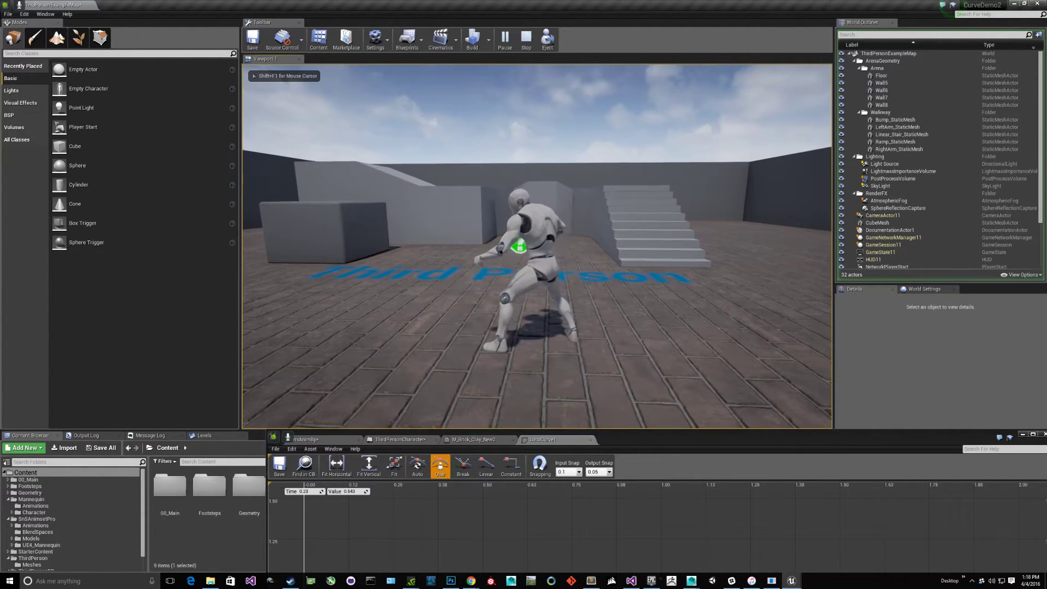
{"action": "key", "text": "a"}
{"action": "key", "text": "d"}
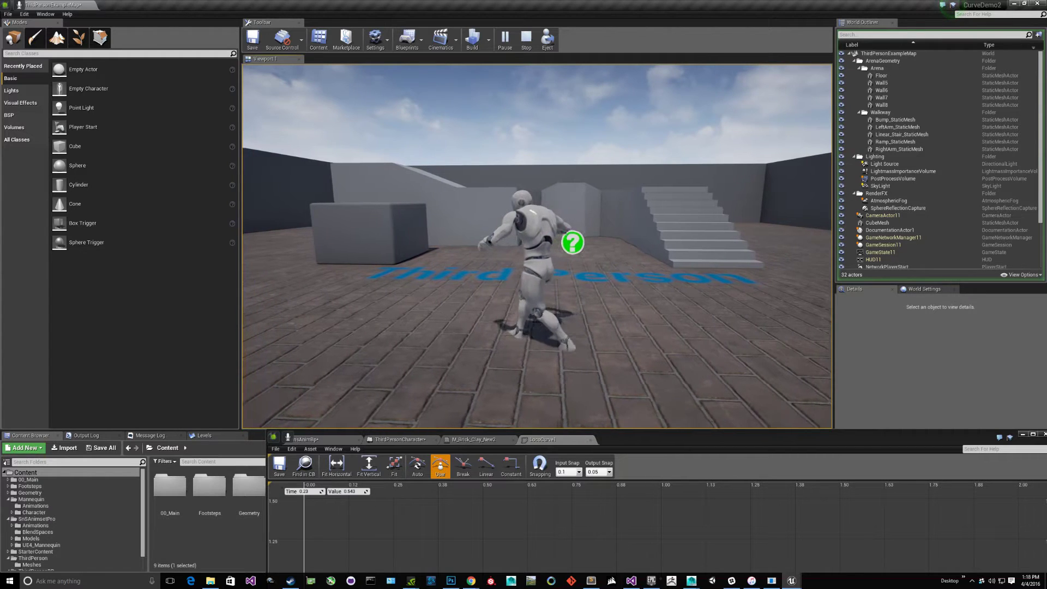
{"action": "key", "text": "a"}
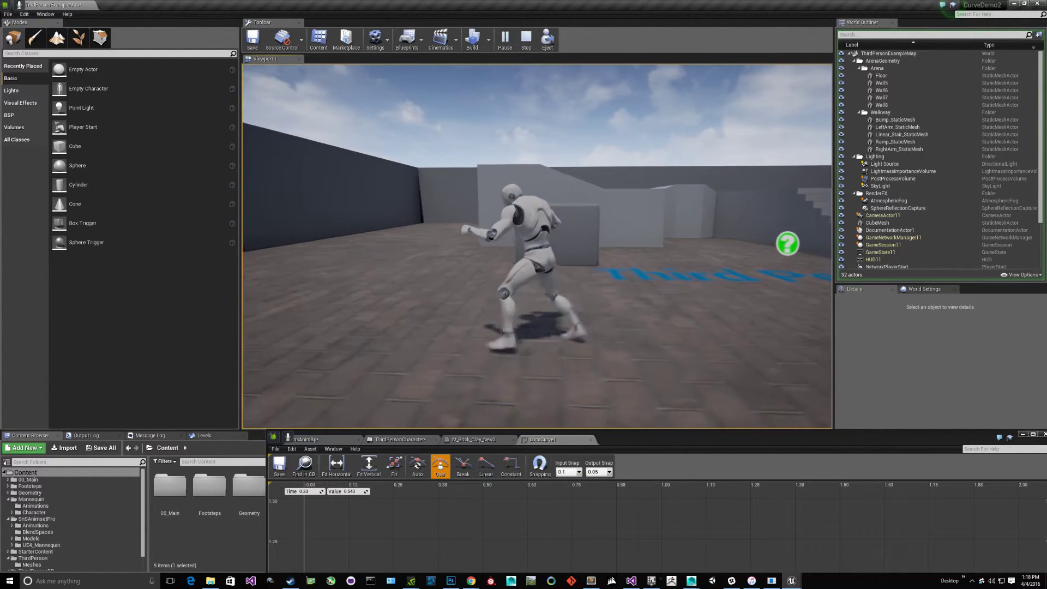
{"action": "key", "text": "a"}
{"action": "key", "text": "d"}
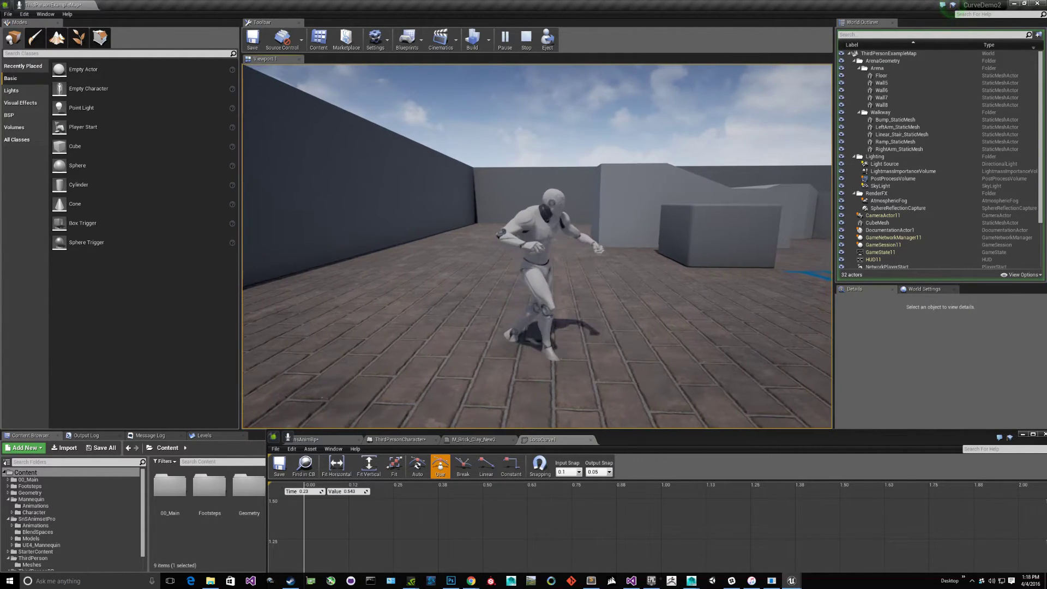
{"action": "key", "text": "d"}
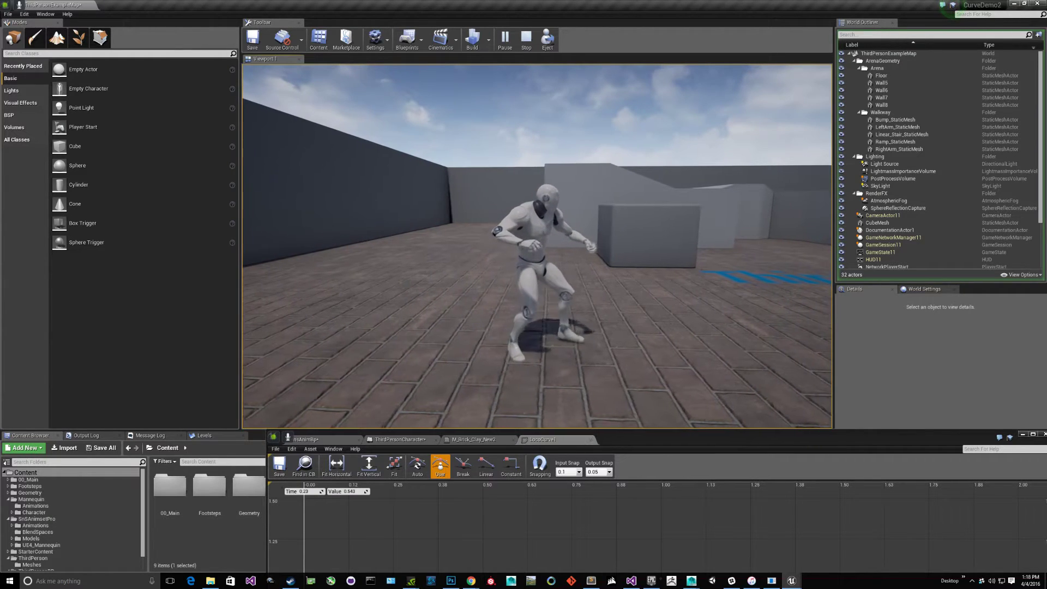
{"action": "key", "text": "d"}
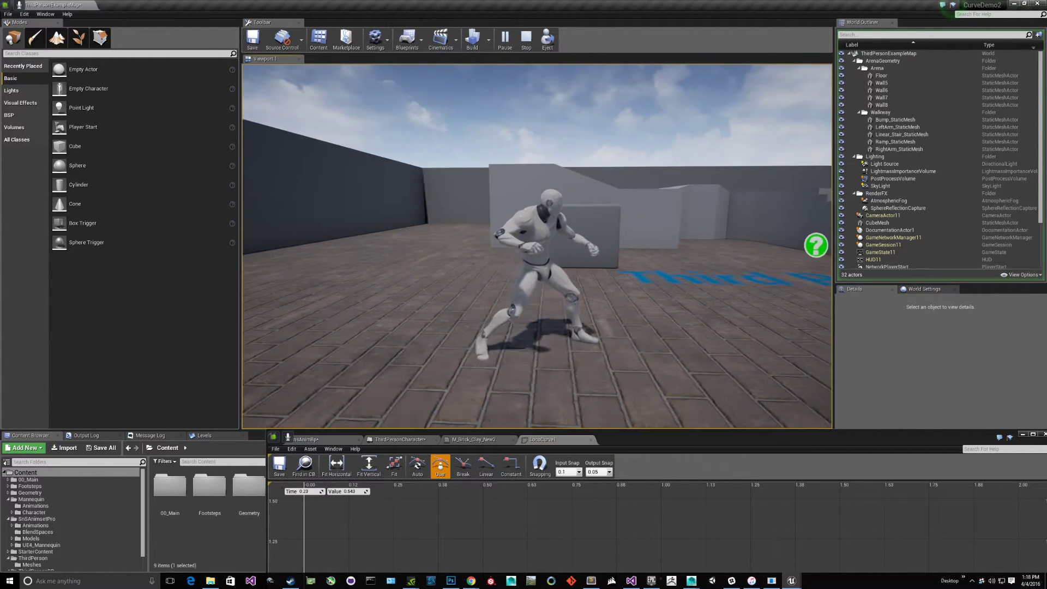
{"action": "key", "text": "d"}
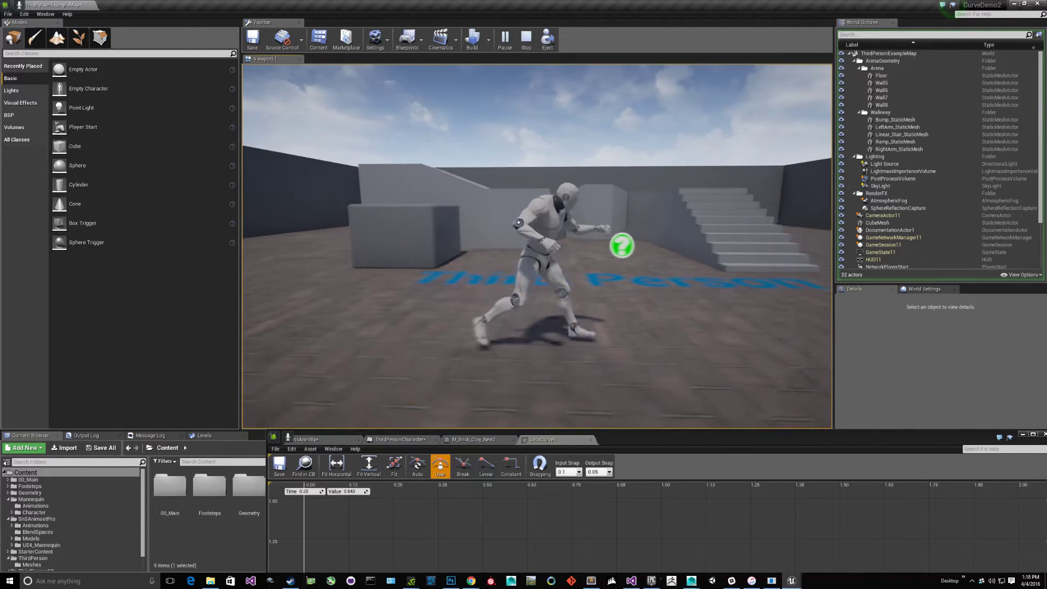
{"action": "key", "text": "d"}
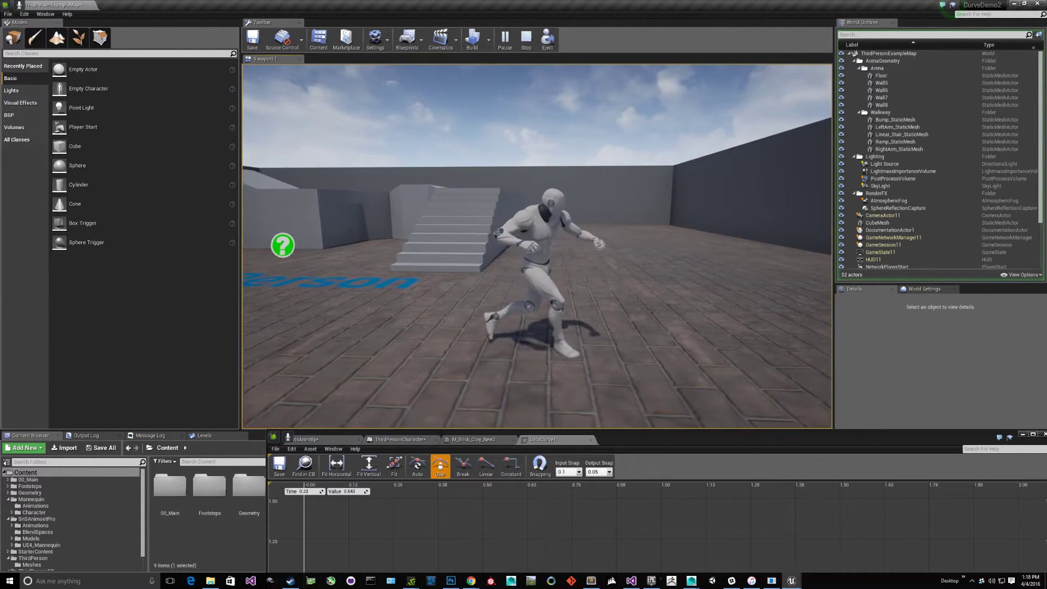
{"action": "key", "text": "d"}
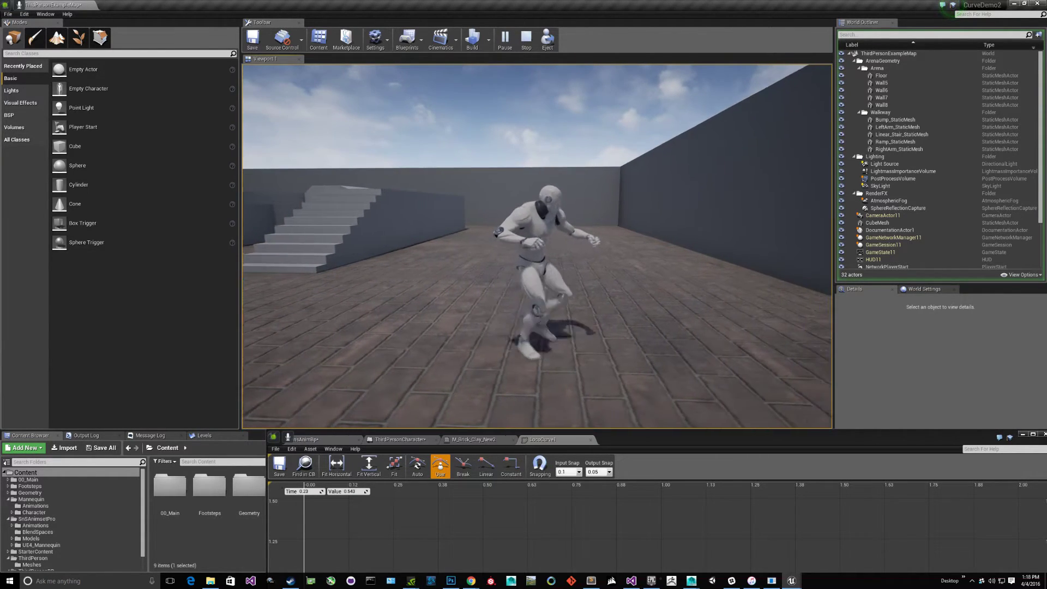
{"action": "key", "text": "d"}
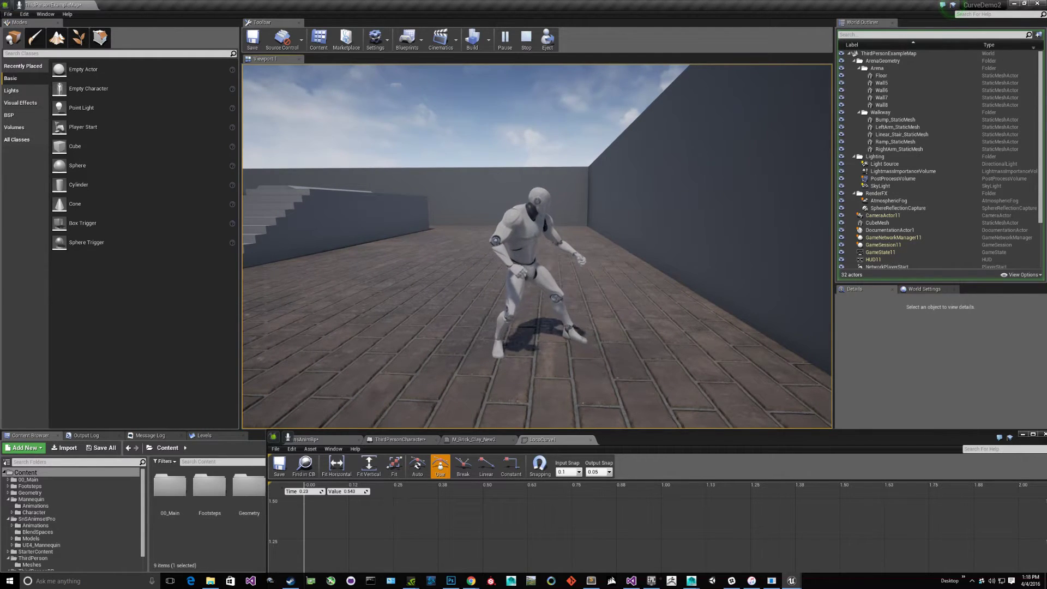
{"action": "key", "text": "Escape"}
Add a key to LocoCurve1 at about time 0.47, value 0.76, and tilt its tangent upward to follow the curve's slope.
{"action": "left_click_drag", "start_coordinate": [678, 433], "coordinate": [596, 115]}
{"action": "right_click", "coordinate": [388, 306]}
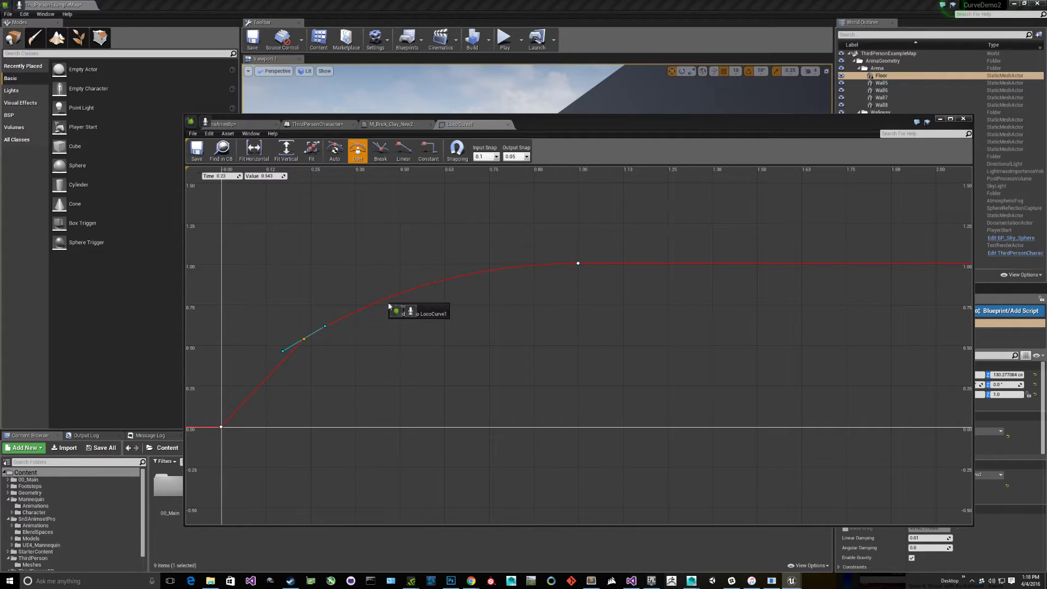
{"action": "left_click", "coordinate": [420, 316]}
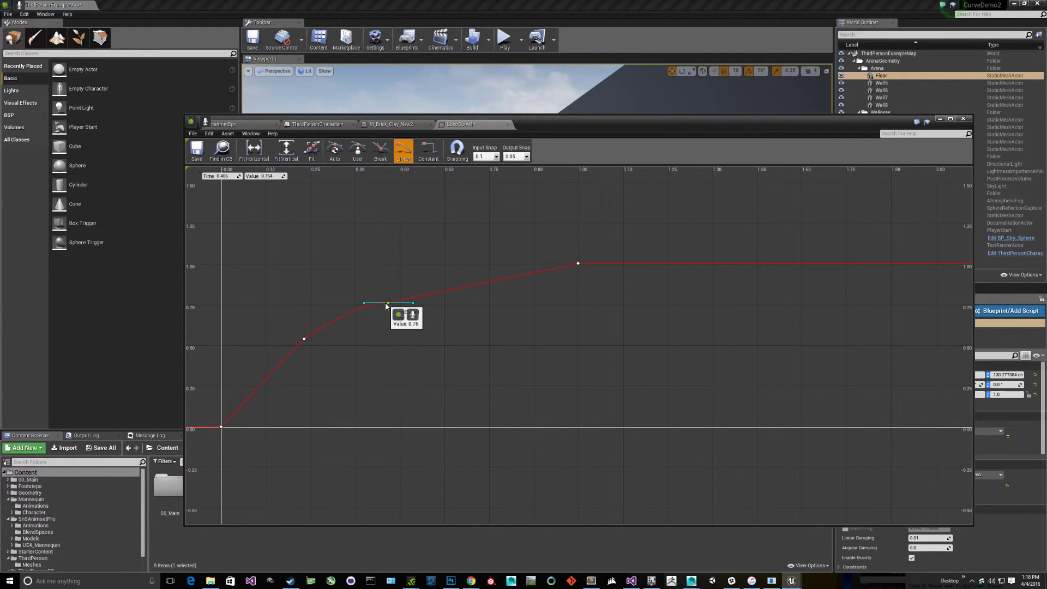
{"action": "left_click_drag", "start_coordinate": [364, 304], "coordinate": [366, 310]}
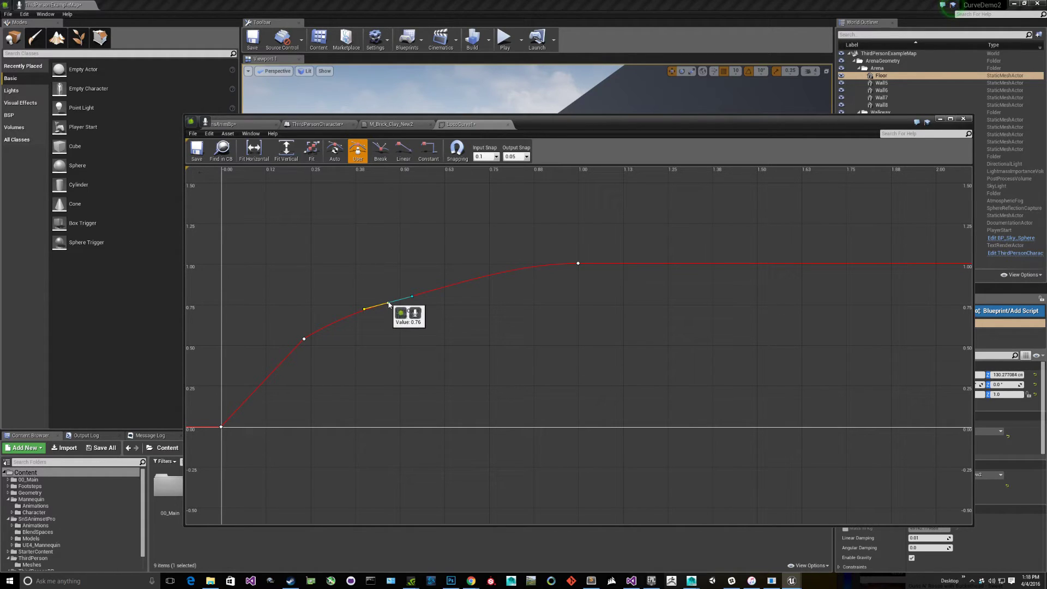
Move the new LocoCurve1 key to about time 0.49, value 0.72.
{"action": "left_click", "coordinate": [389, 303]}
{"action": "left_click_drag", "start_coordinate": [389, 307], "coordinate": [389, 309]}
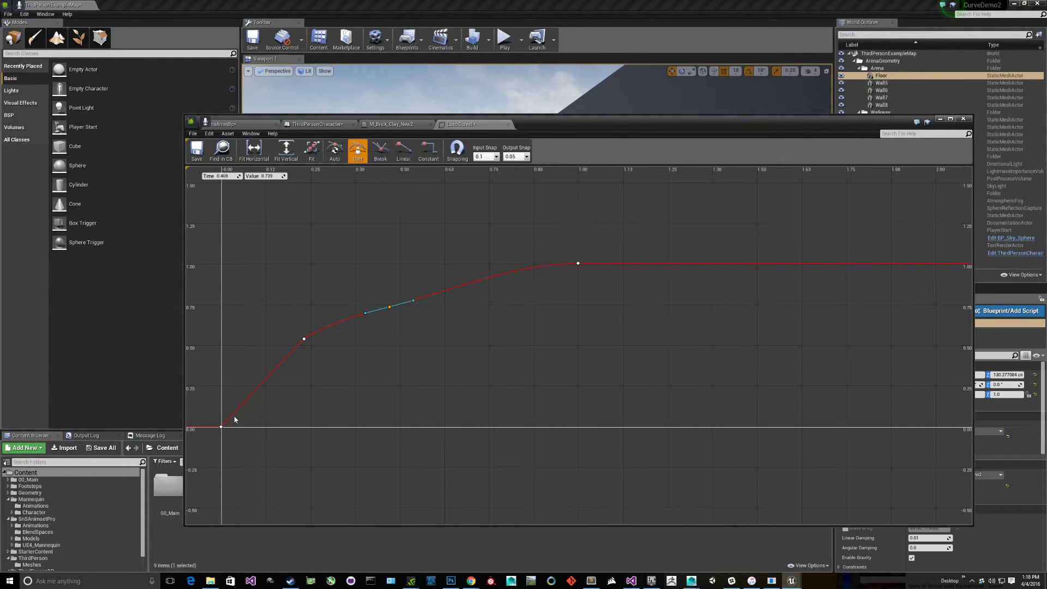
{"action": "left_click_drag", "start_coordinate": [390, 307], "coordinate": [397, 312]}
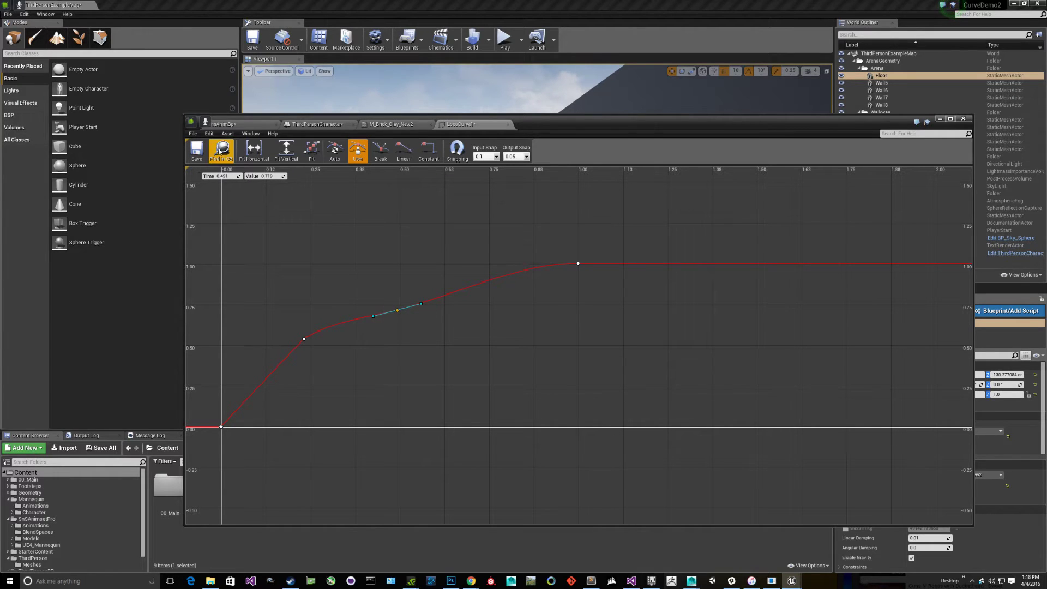
Play-test the level with the four-key curve, walking the character left and right, and stop the session.
{"action": "left_click_drag", "start_coordinate": [569, 121], "coordinate": [631, 377]}
{"action": "left_click", "coordinate": [505, 41]}
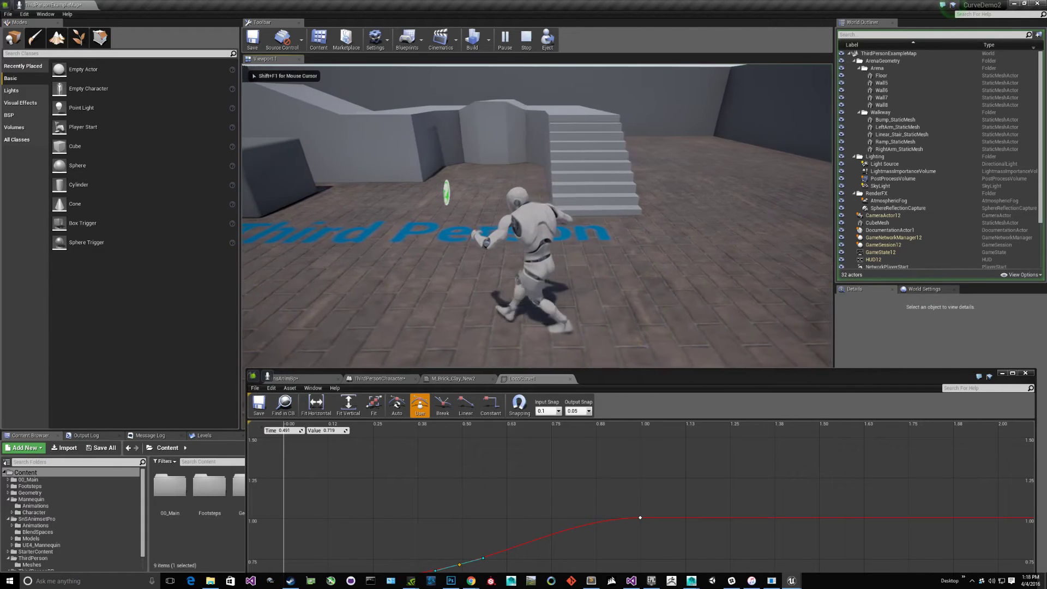
{"action": "key", "text": "a"}
{"action": "key", "text": "d"}
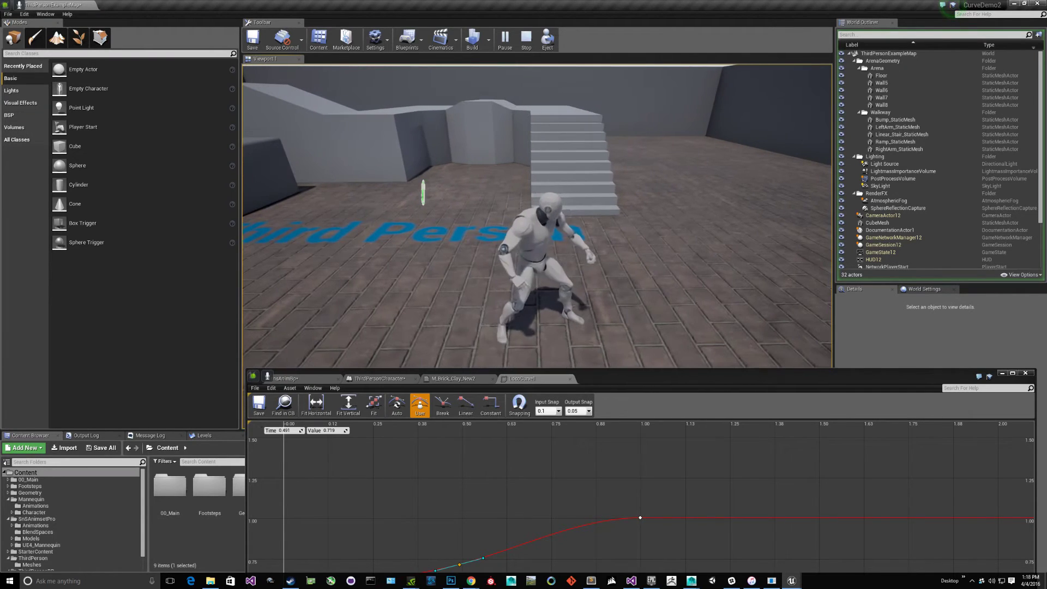
{"action": "key", "text": "Escape"}
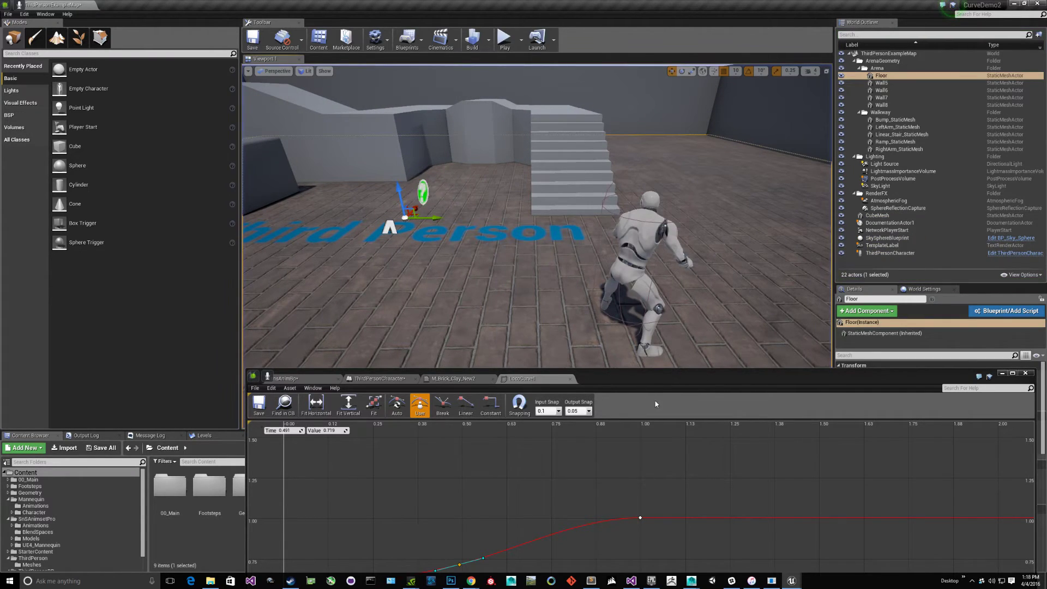
Review the ThirdPersonCharacter event graph's WalkForward logic, the M_Brick_Clay_New2 material graph and the full shape of LocoCurve1.
{"action": "left_click_drag", "start_coordinate": [650, 380], "coordinate": [642, 227]}
{"action": "left_click", "coordinate": [371, 230]}
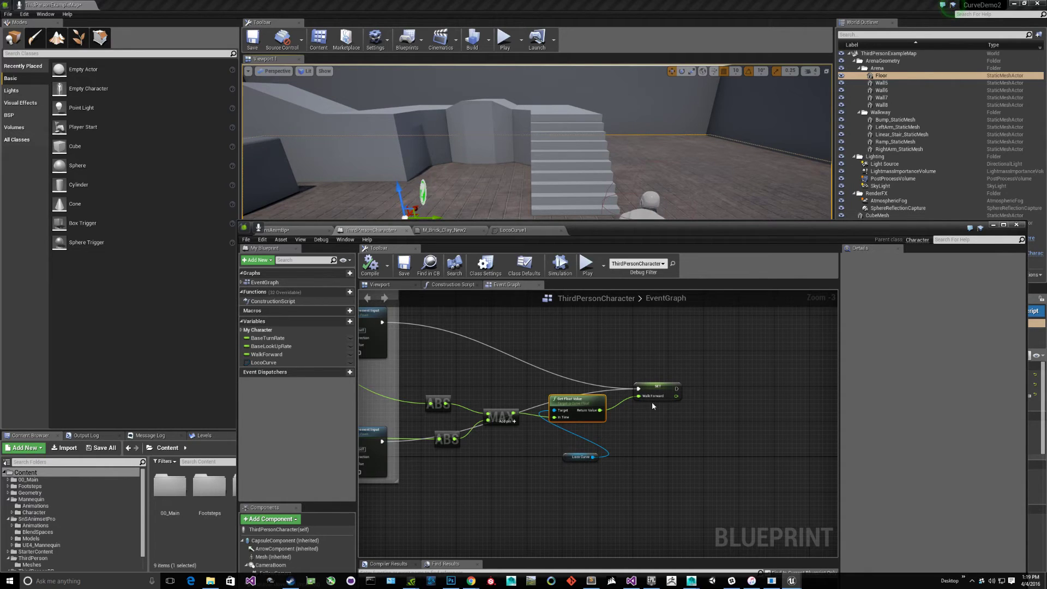
{"action": "left_click", "coordinate": [524, 230]}
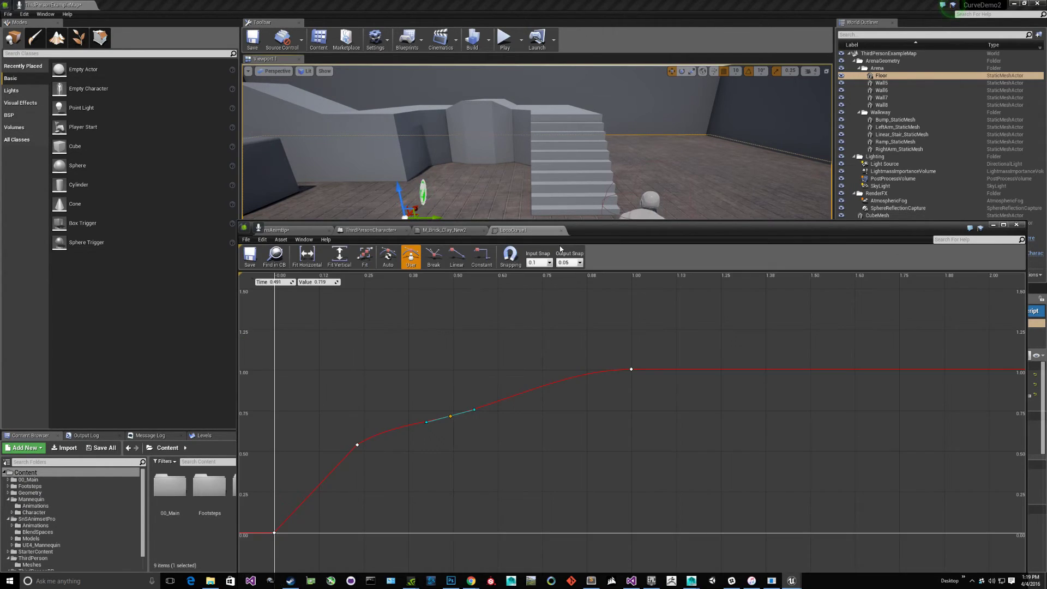
{"action": "left_click_drag", "start_coordinate": [591, 231], "coordinate": [590, 286]}
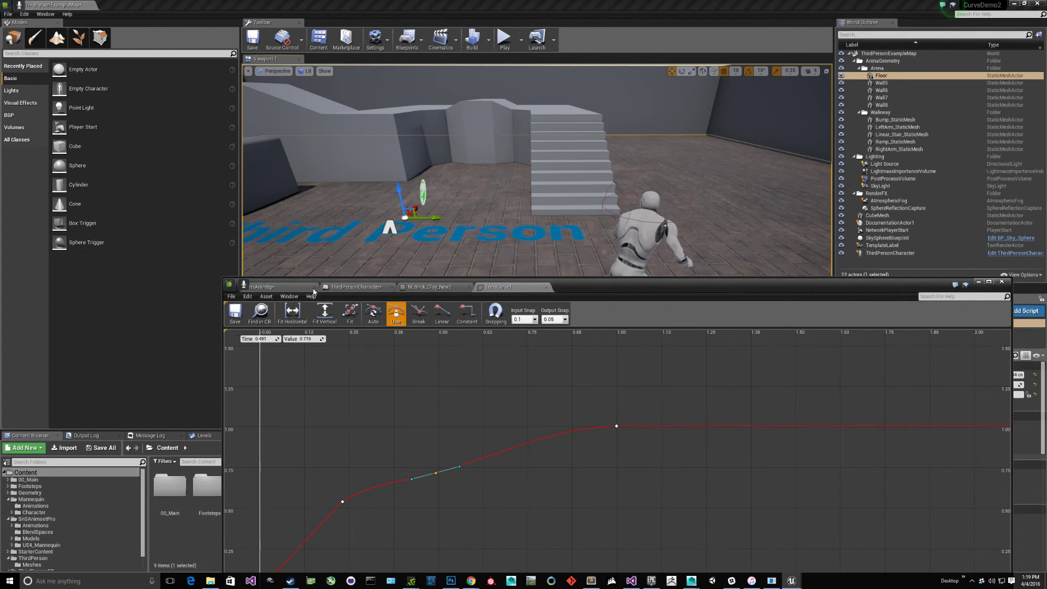
{"action": "left_click", "coordinate": [436, 287]}
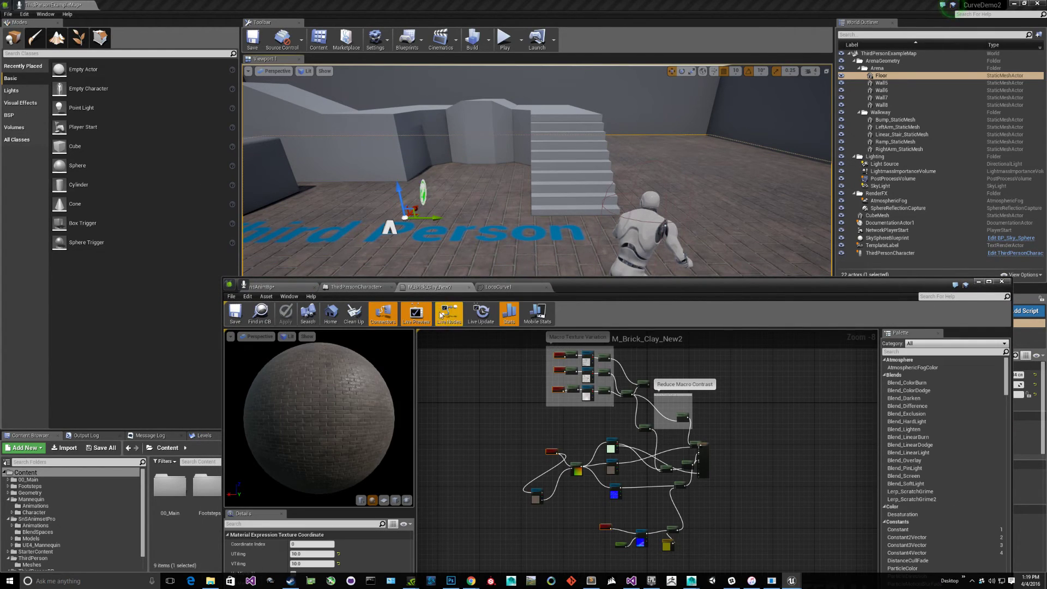
{"action": "left_click", "coordinate": [503, 287]}
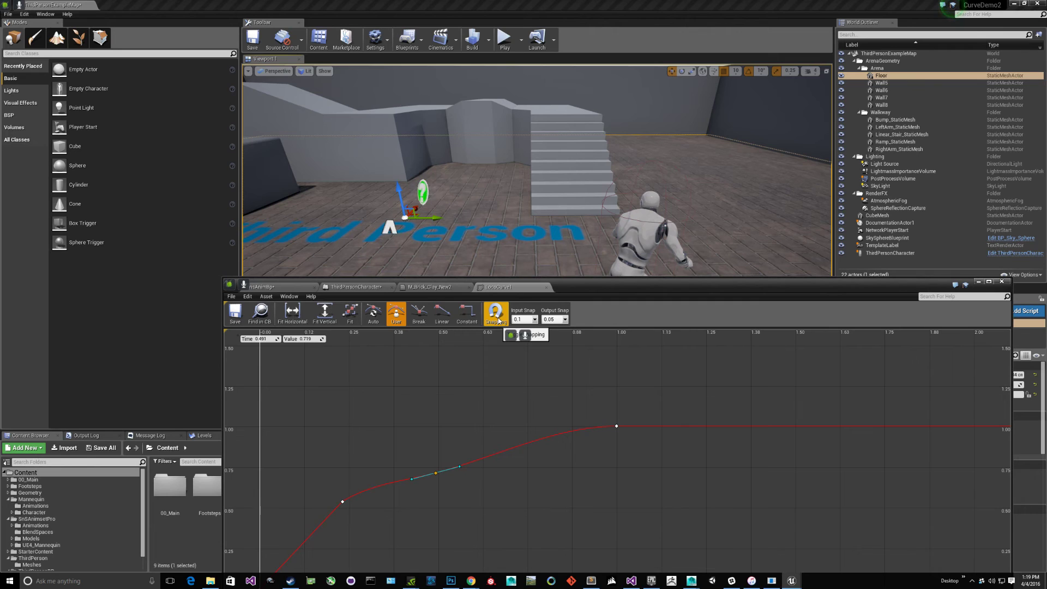
{"action": "left_click_drag", "start_coordinate": [575, 287], "coordinate": [532, 152]}
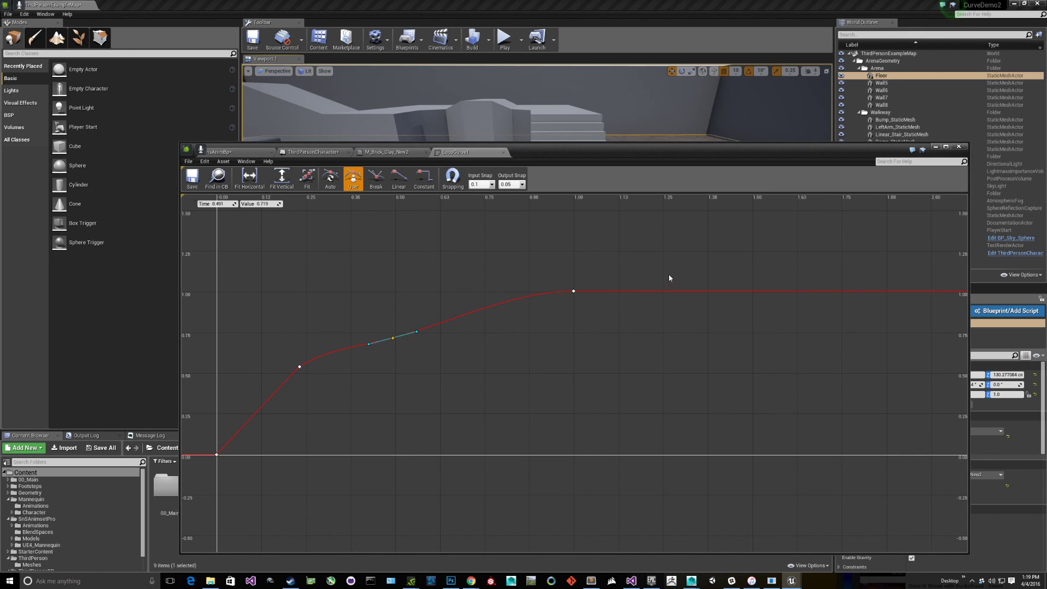
{"action": "left_click_drag", "start_coordinate": [731, 152], "coordinate": [689, 124]}
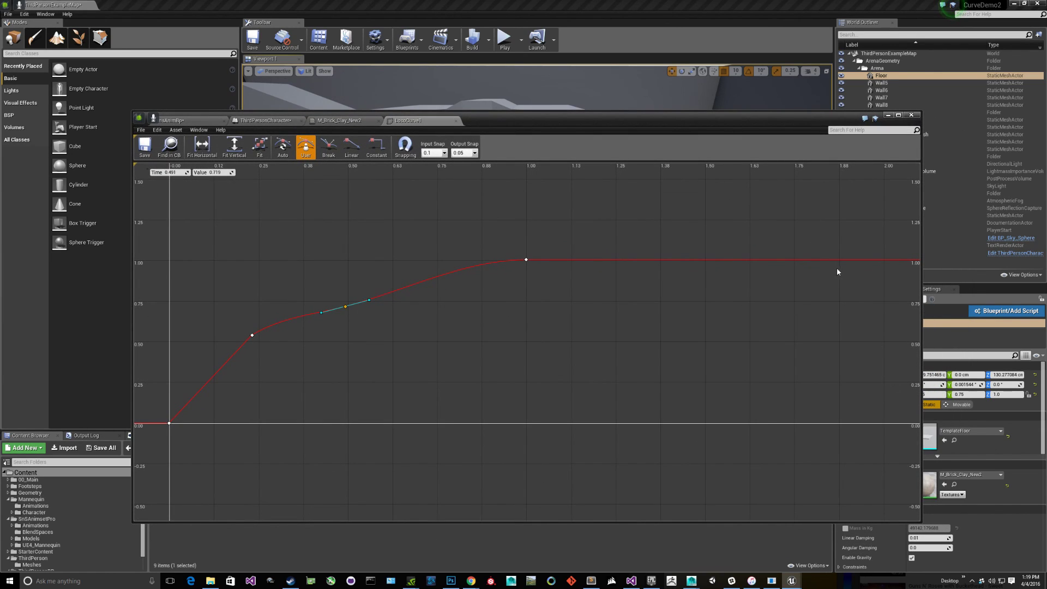